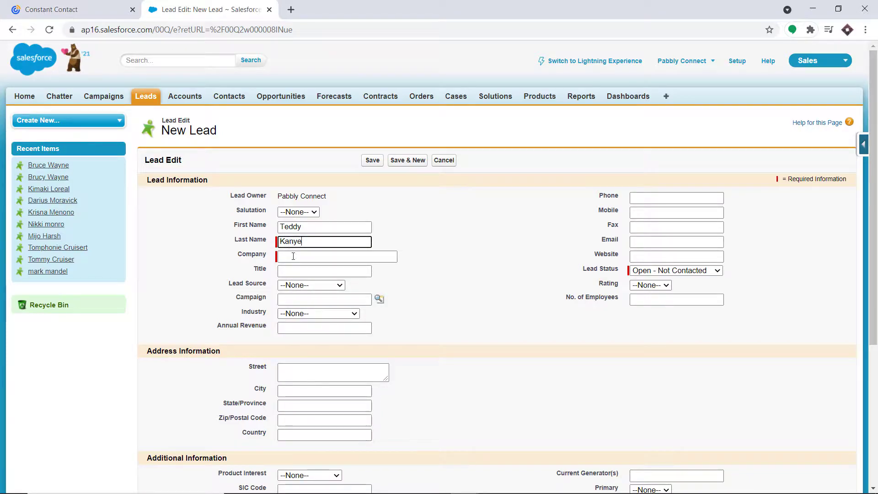
Enter Dool.Inc as the lead's company and fill in its phone number
left_click(295, 258)
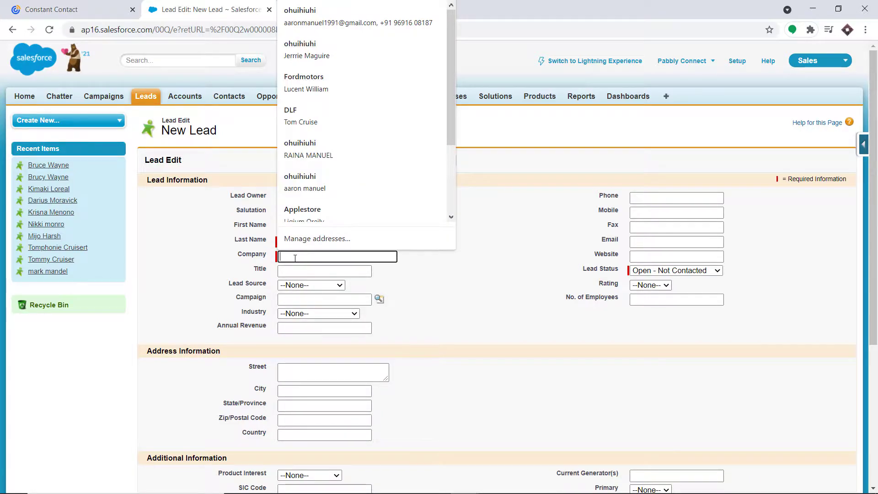
type("Door")
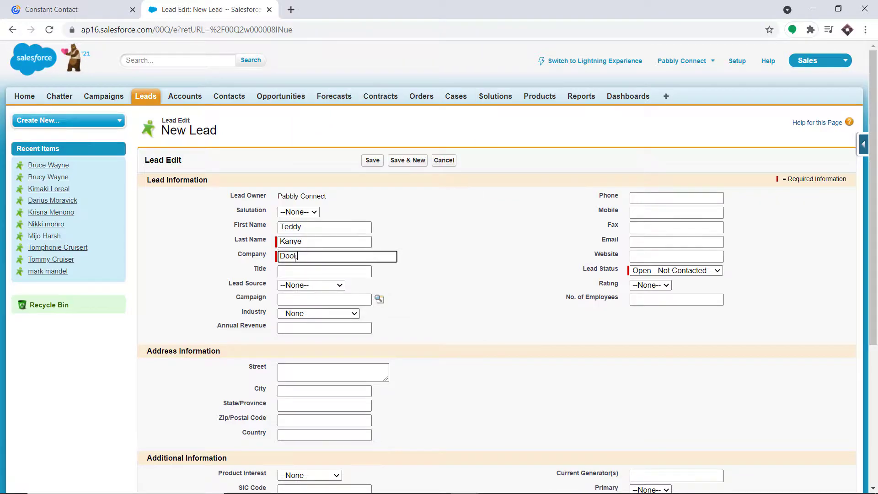
type(".Inc")
scroll(444, 215, "down", 1)
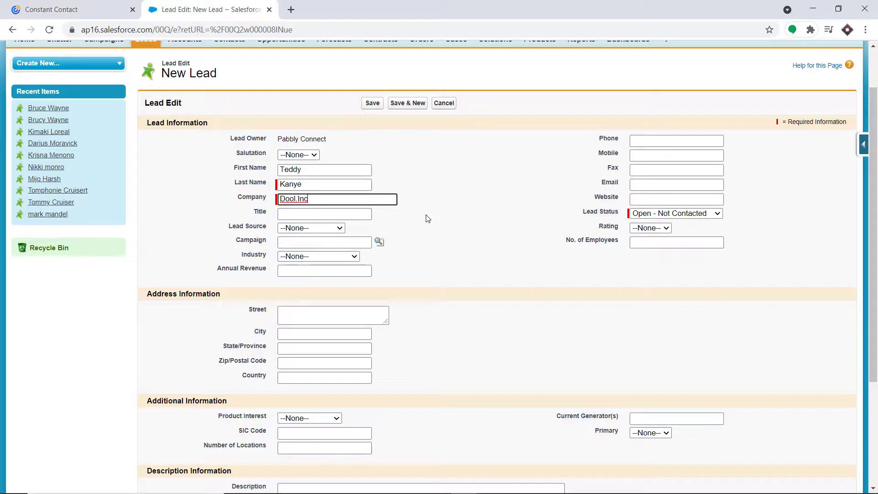
left_click(636, 146)
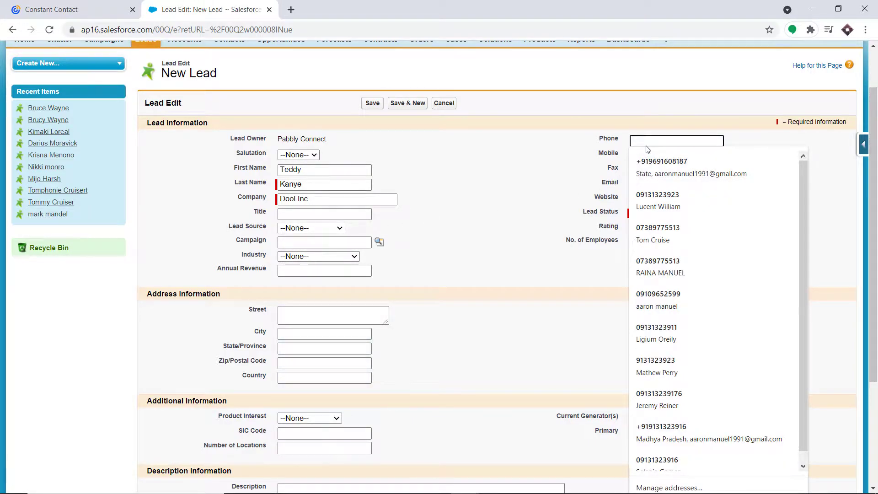
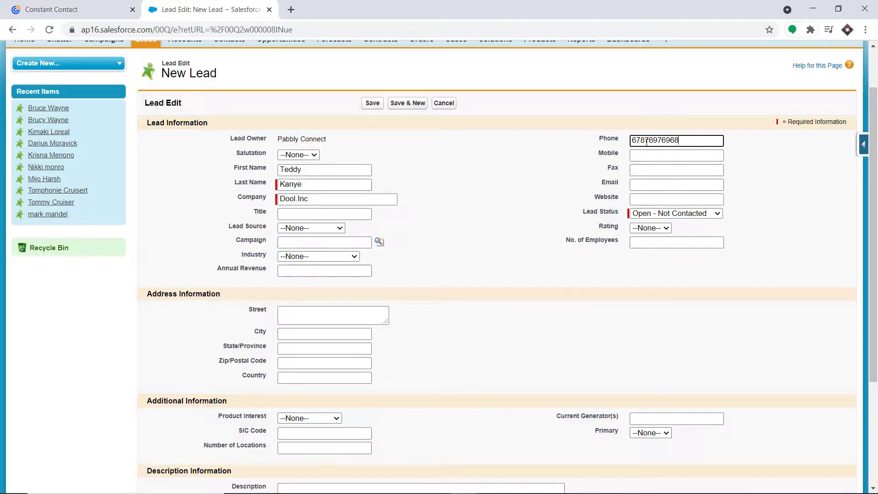
Add the lead's e-mail address and save the new Salesforce lead
left_click(654, 153)
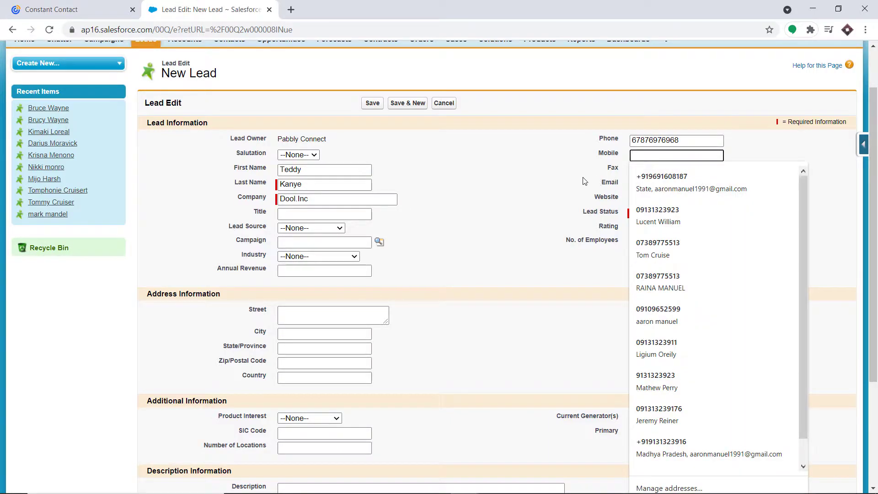
left_click(652, 184)
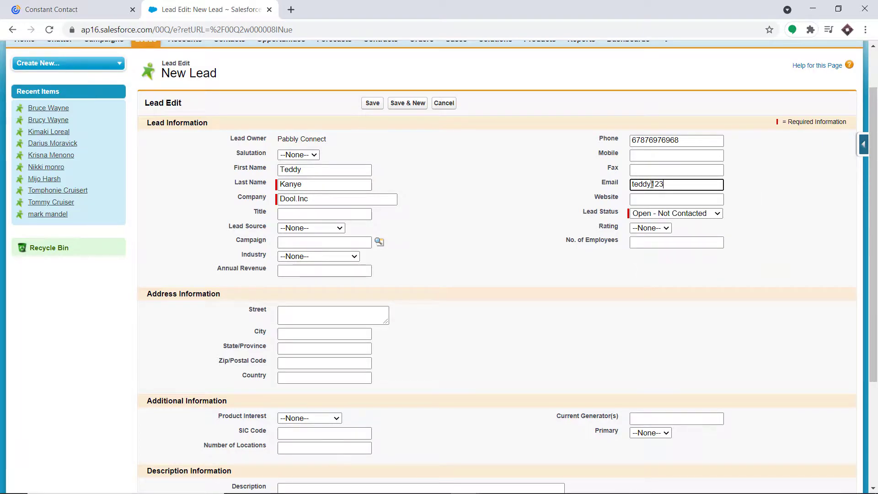
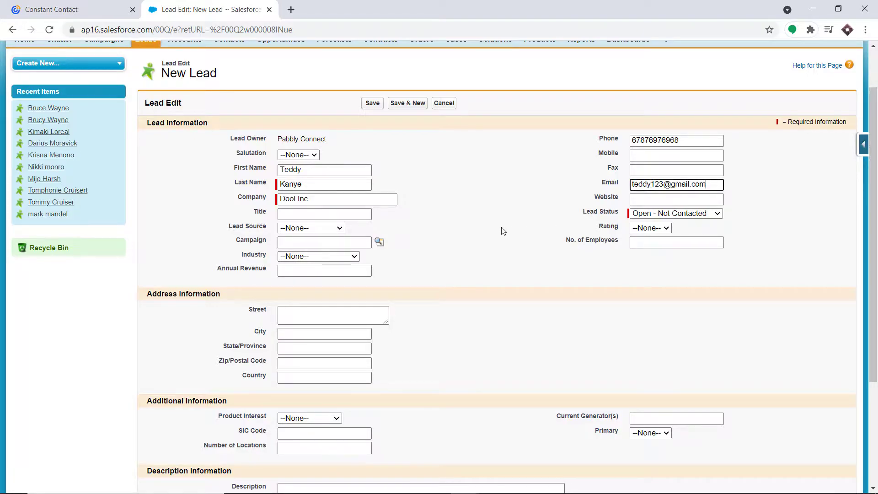
left_click(372, 104)
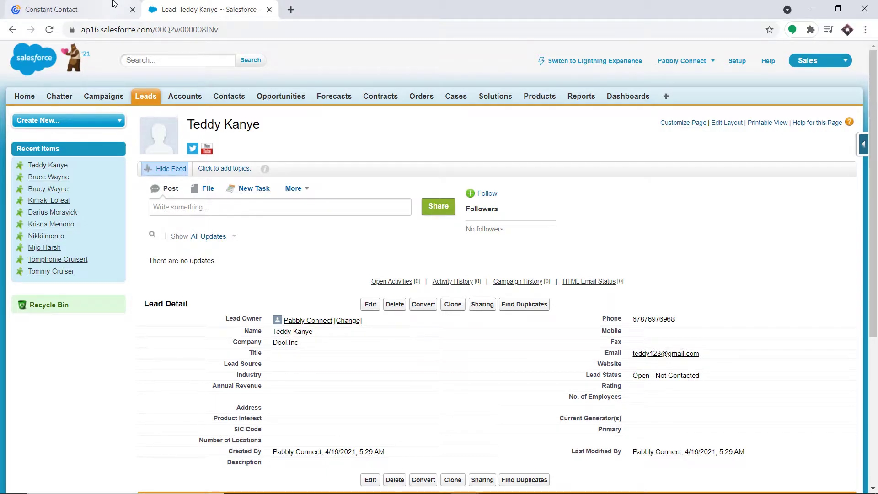
left_click(105, 10)
Reload the Constant Contact General Interest list to confirm the lead synced
left_click(49, 29)
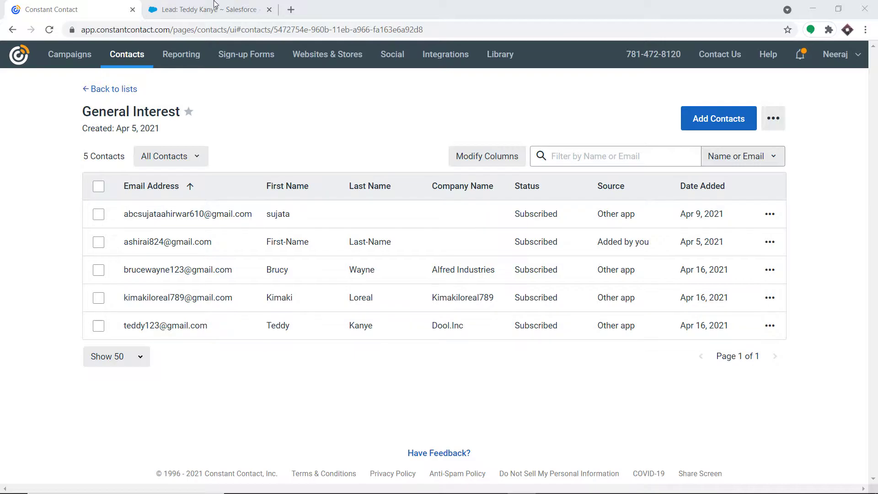
left_click(290, 10)
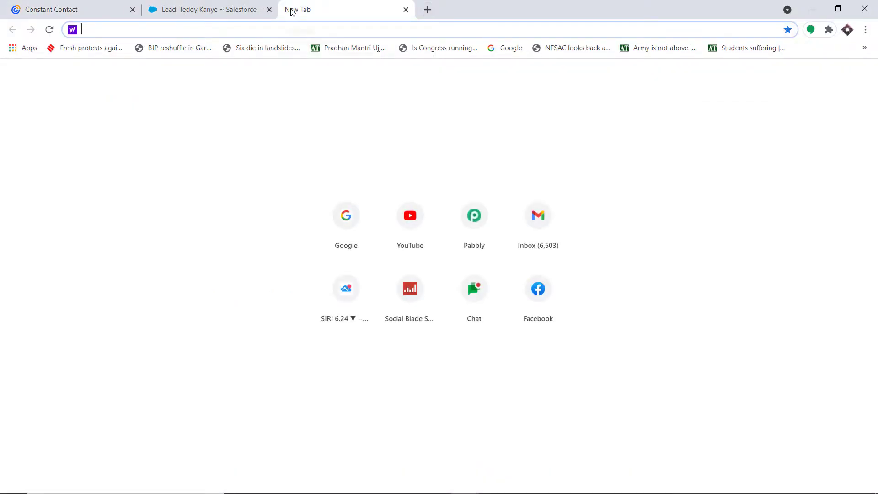
Go to pabbly.com, sign in, and launch Pabbly Connect from the apps page
type("p")
key("Return")
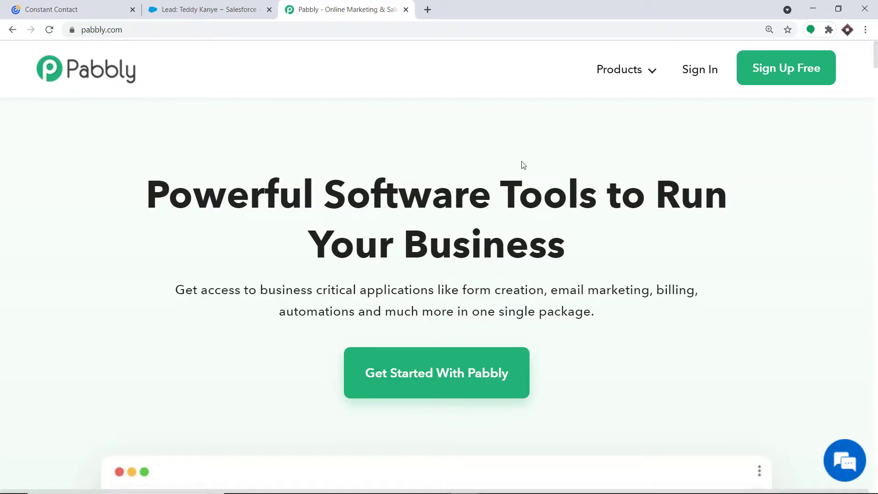
left_click(707, 68)
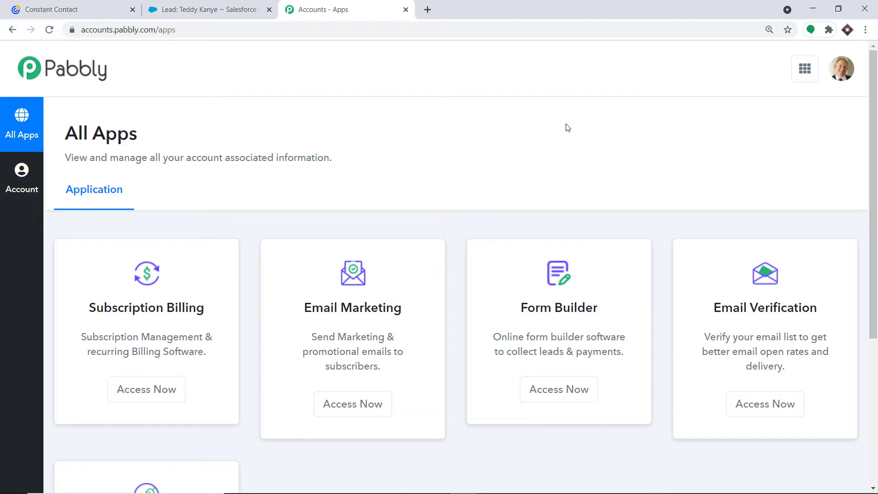
scroll(579, 224, "down", 5)
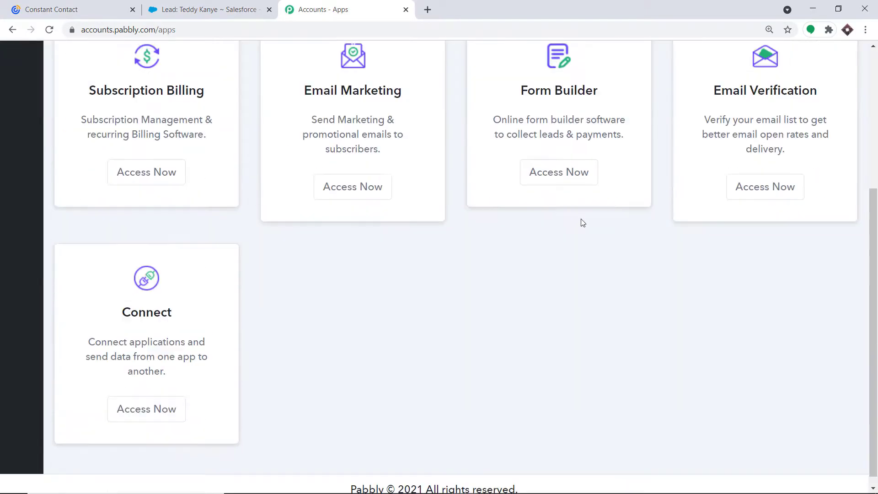
left_click(146, 405)
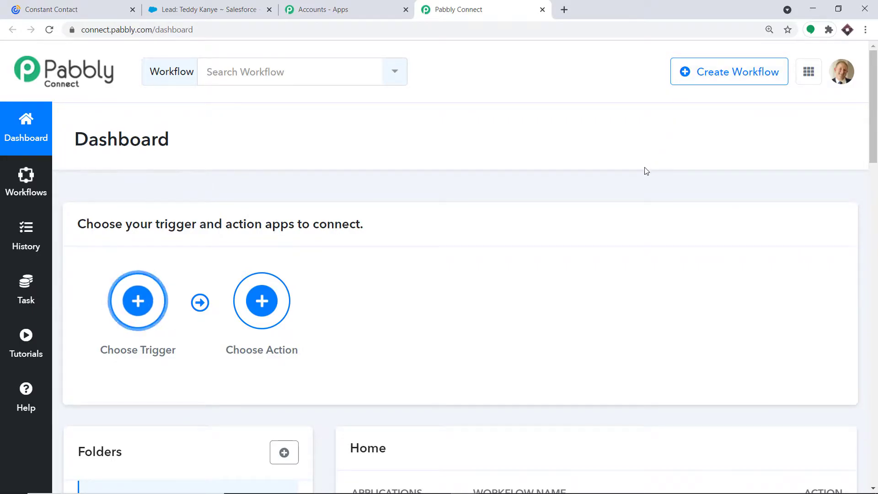
Switch off the existing Salesforce ConstantContact workflow on the dashboard
scroll(645, 170, "down", 7)
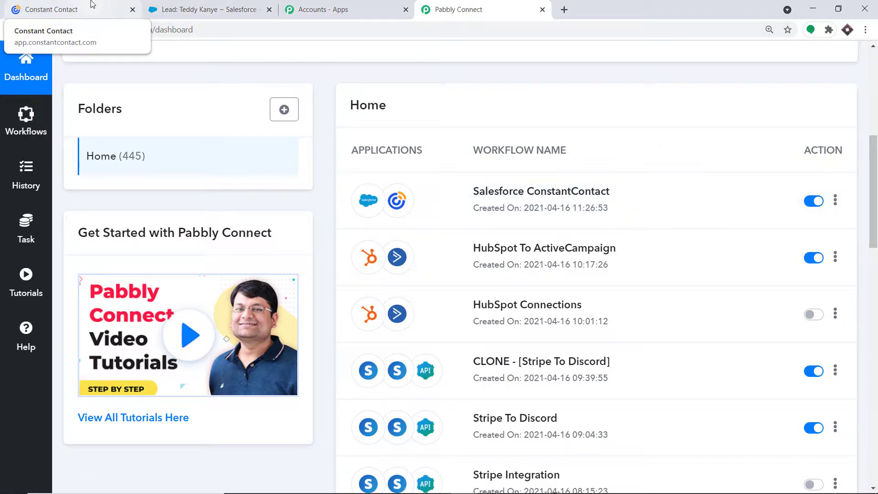
scroll(586, 191, "up", 3)
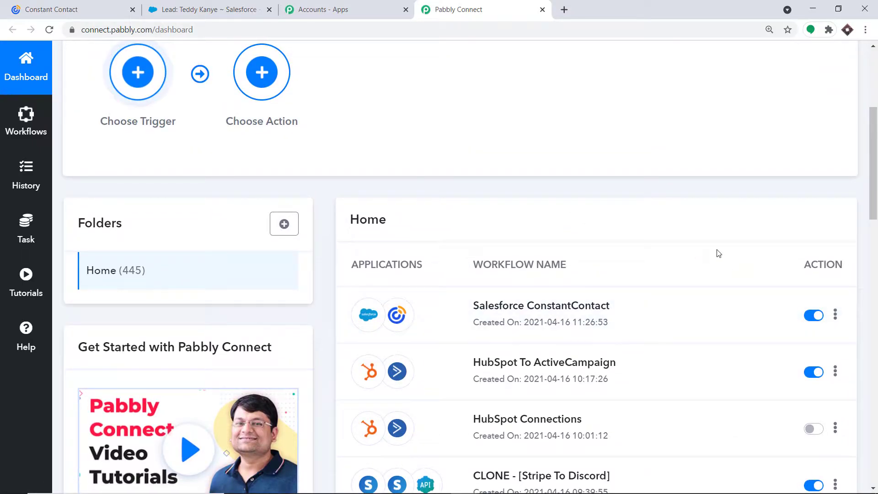
scroll(712, 236, "up", 2)
scroll(713, 237, "down", 1)
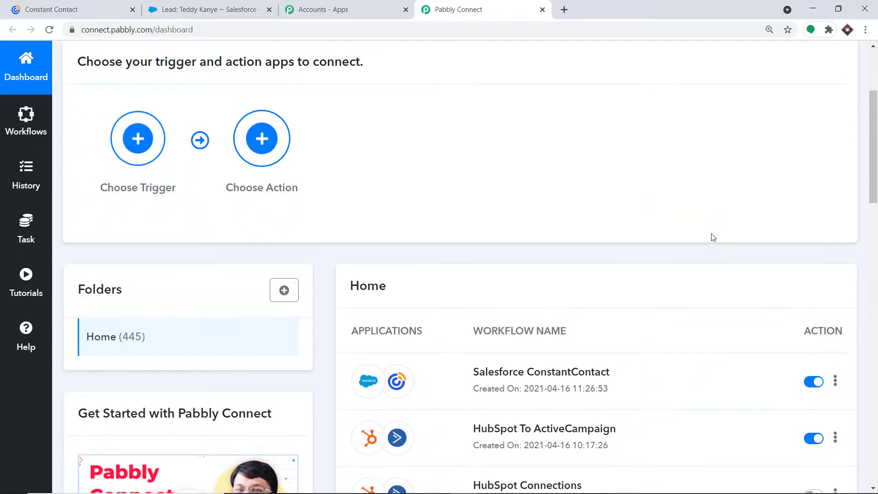
scroll(715, 241, "up", 4)
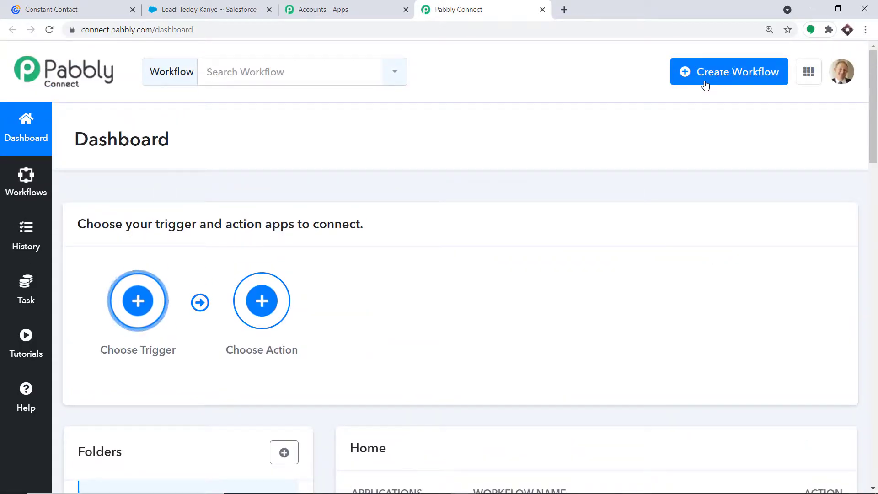
scroll(714, 137, "down", 1)
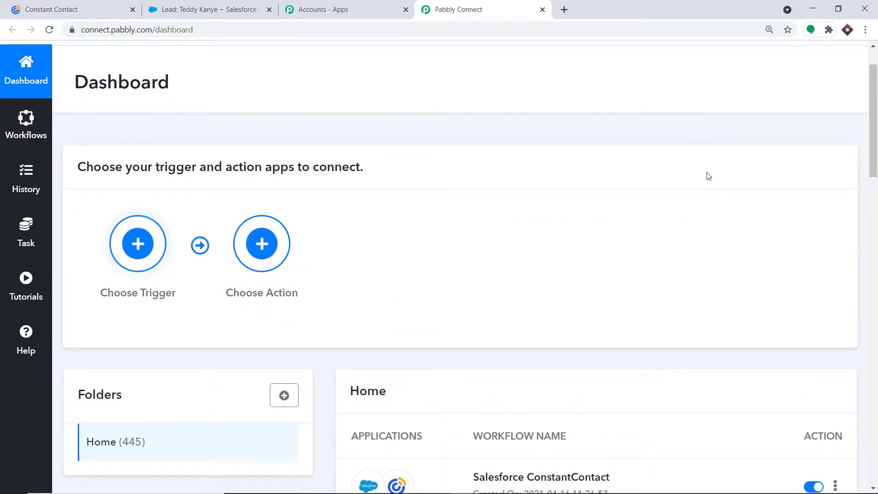
scroll(707, 175, "down", 2)
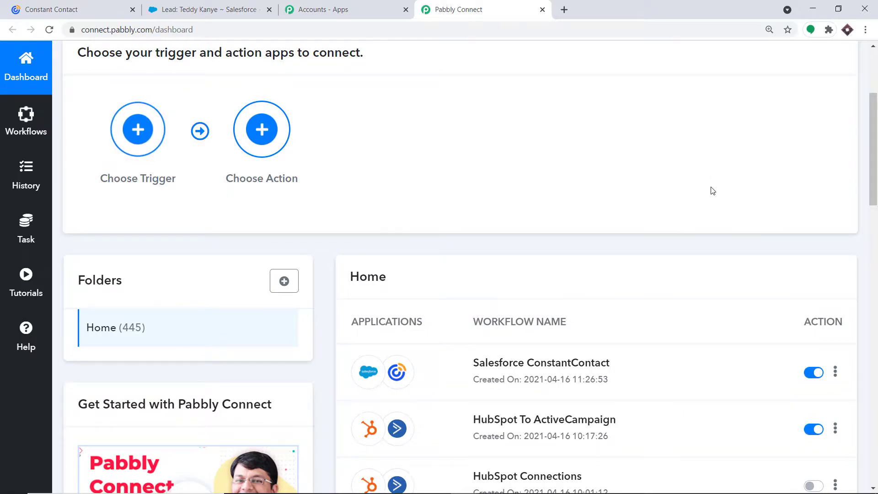
scroll(706, 183, "down", 2)
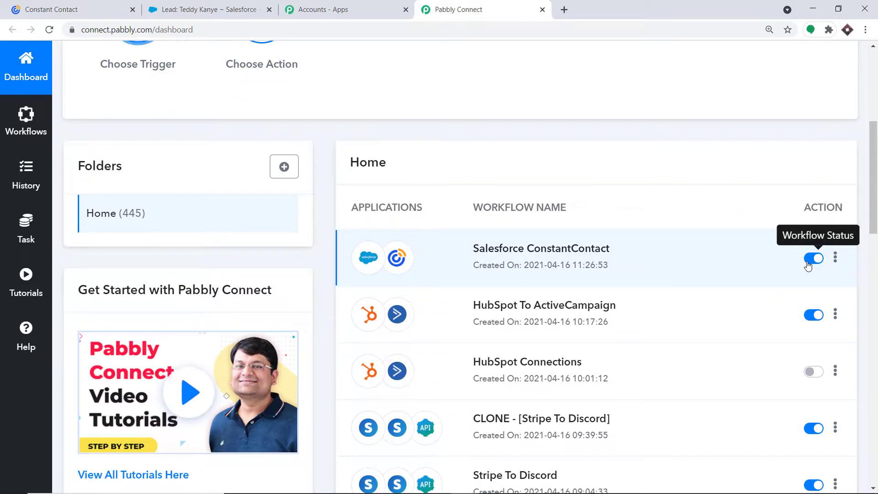
left_click(813, 258)
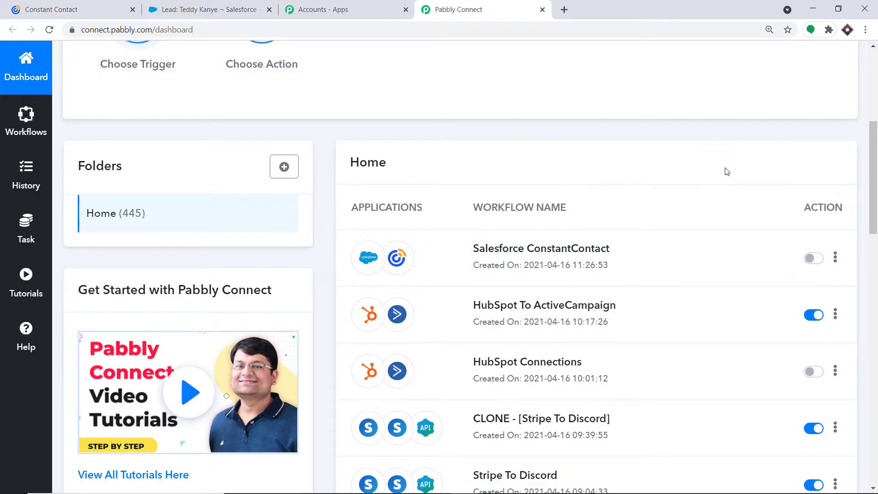
scroll(723, 172, "up", 5)
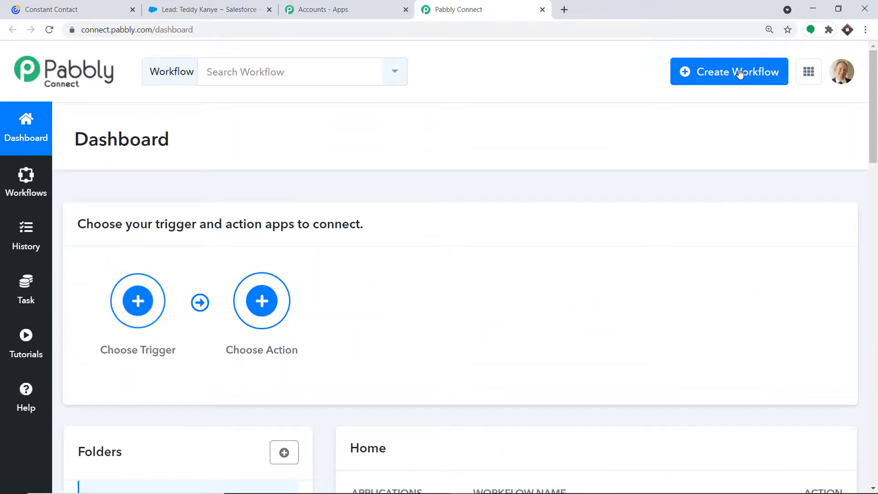
left_click(740, 74)
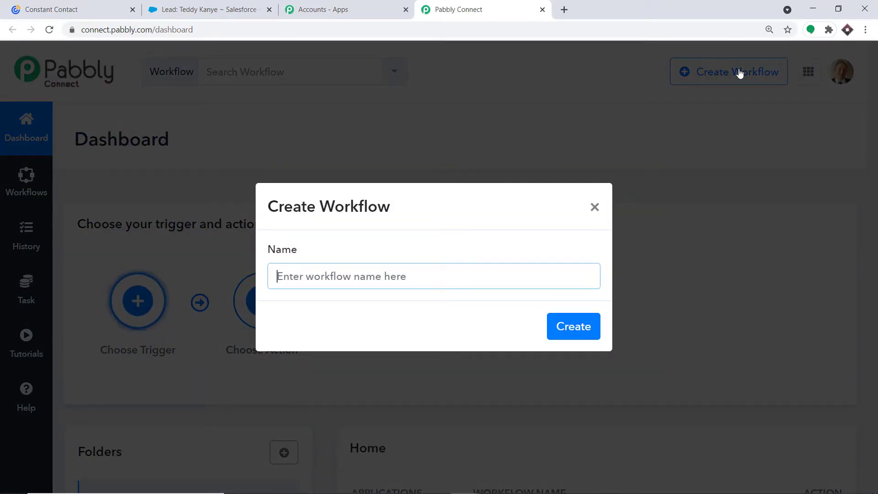
Create a new workflow named 'Salesforce to Constant Contact'
left_click(340, 276)
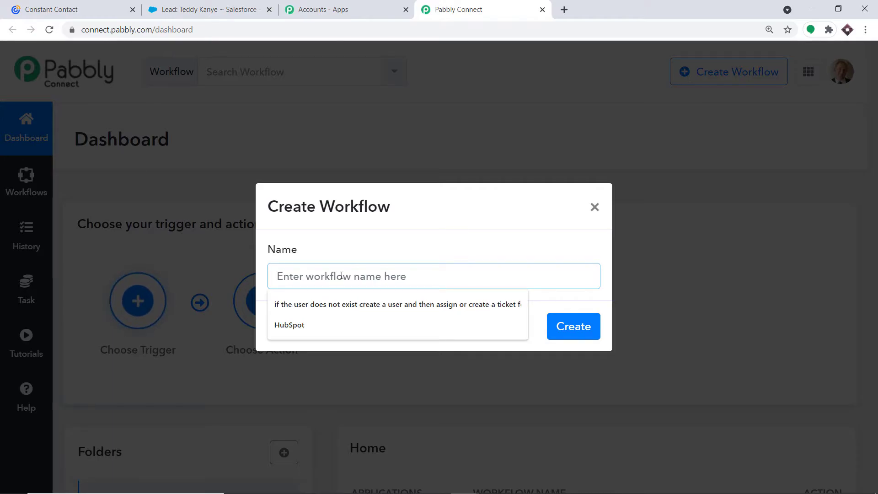
type("Sal")
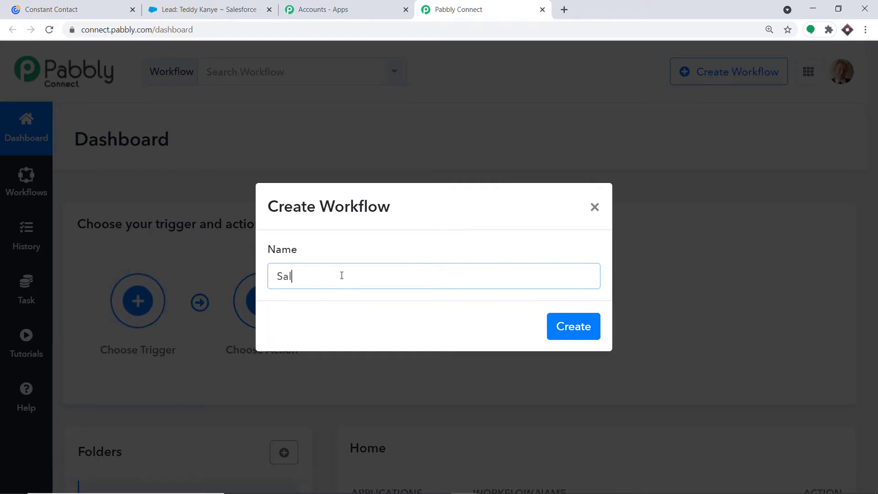
type("esforce ")
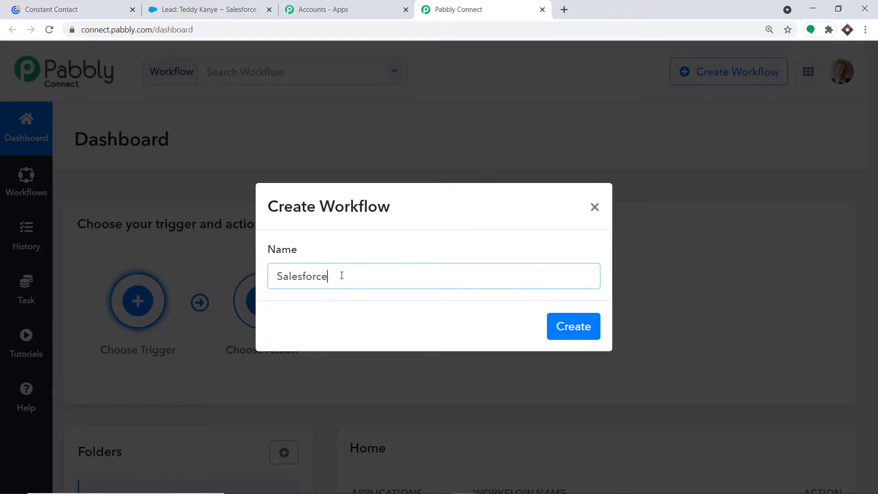
type("to Constant Co")
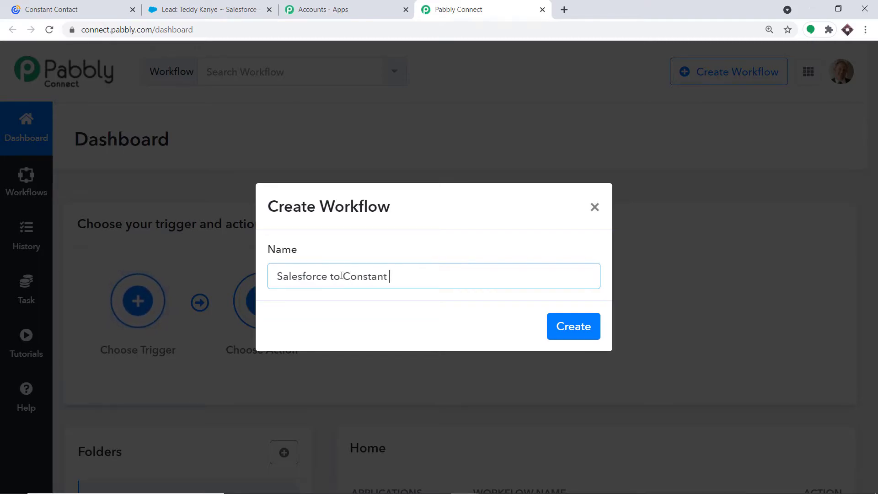
type("ntact")
left_click(342, 276)
left_click(572, 327)
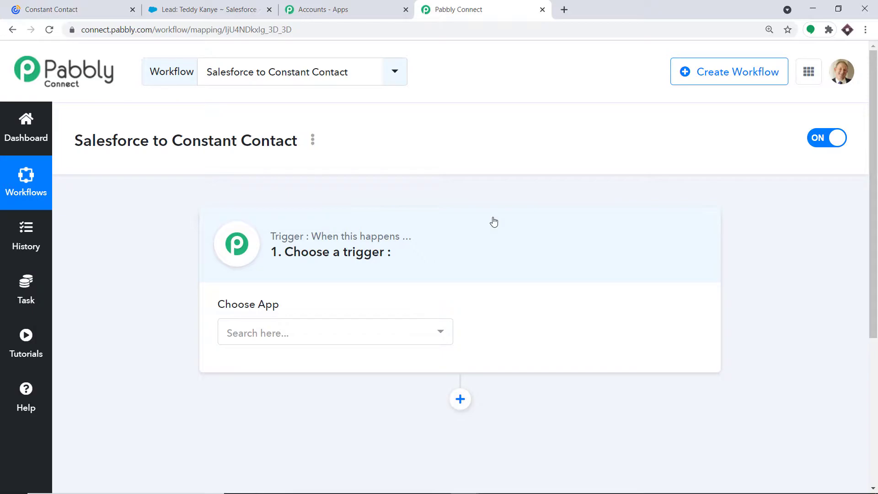
Choose Salesforce as the trigger app with New Lead as the trigger event
left_click(256, 331)
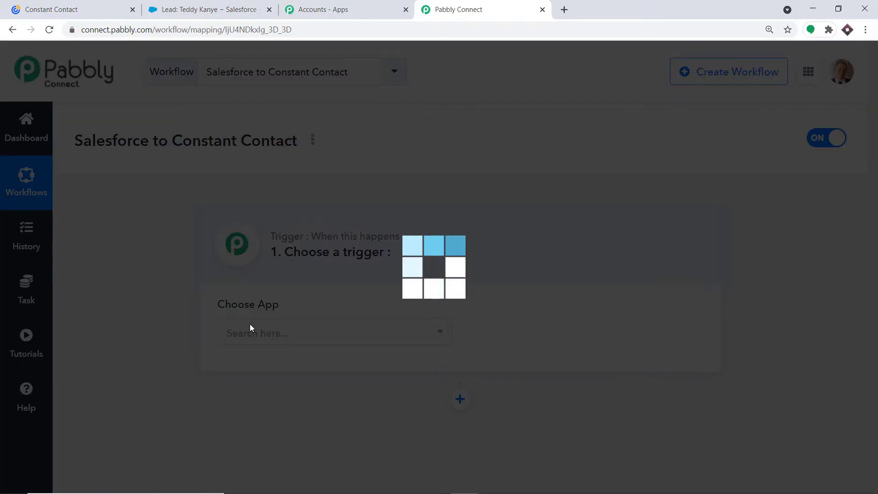
type("sales")
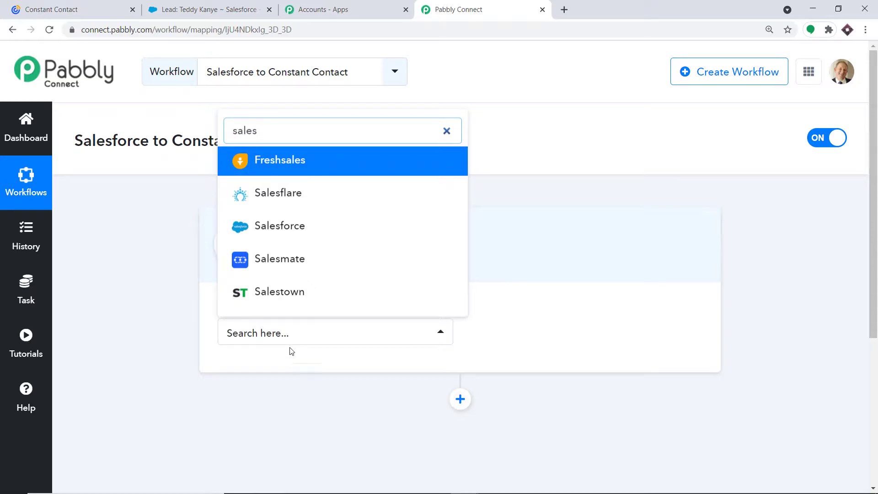
left_click(293, 226)
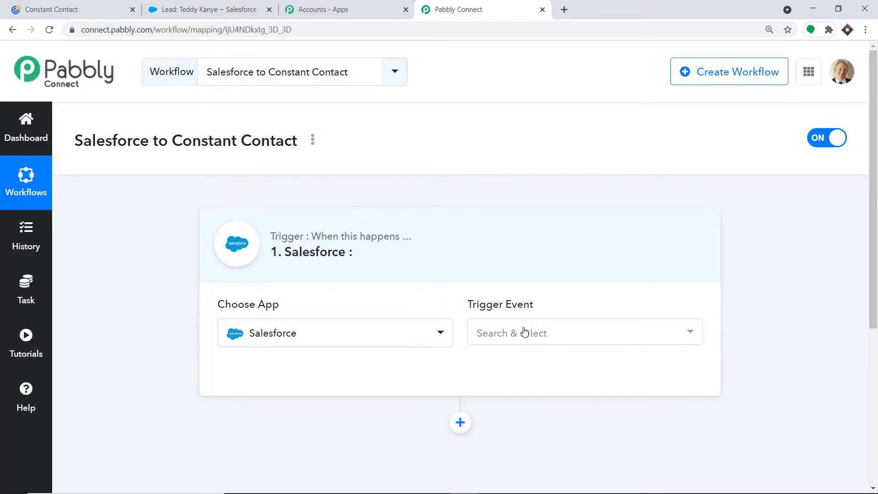
left_click(533, 332)
left_click(535, 402)
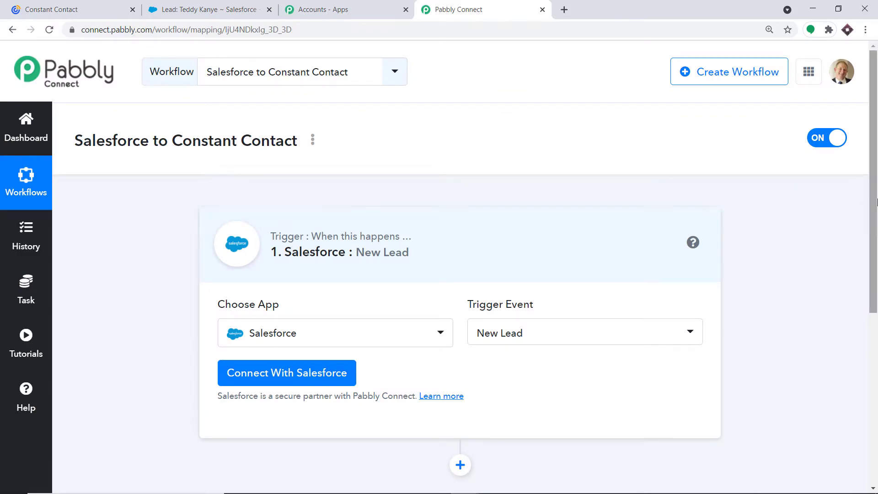
left_click_drag(877, 202, 877, 275)
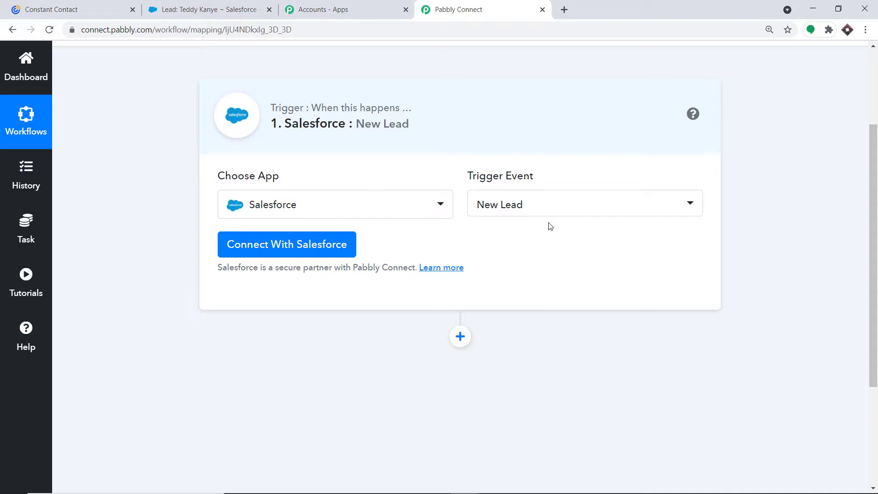
left_click(539, 213)
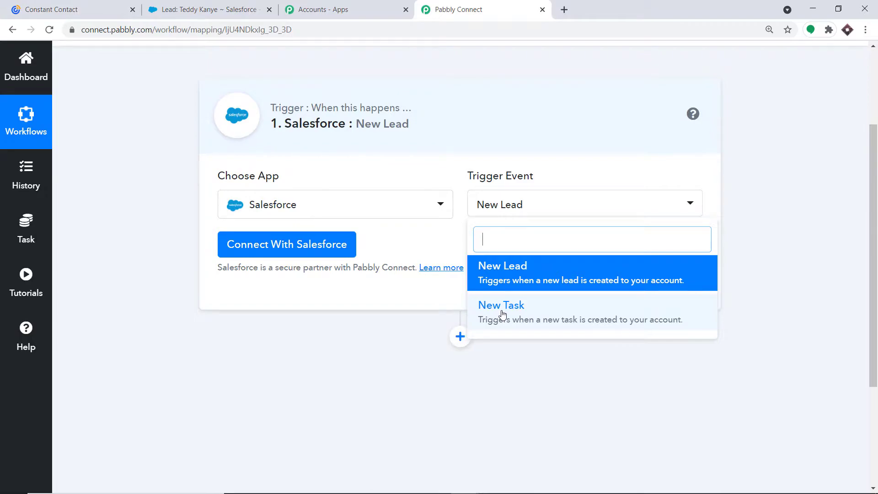
left_click(426, 236)
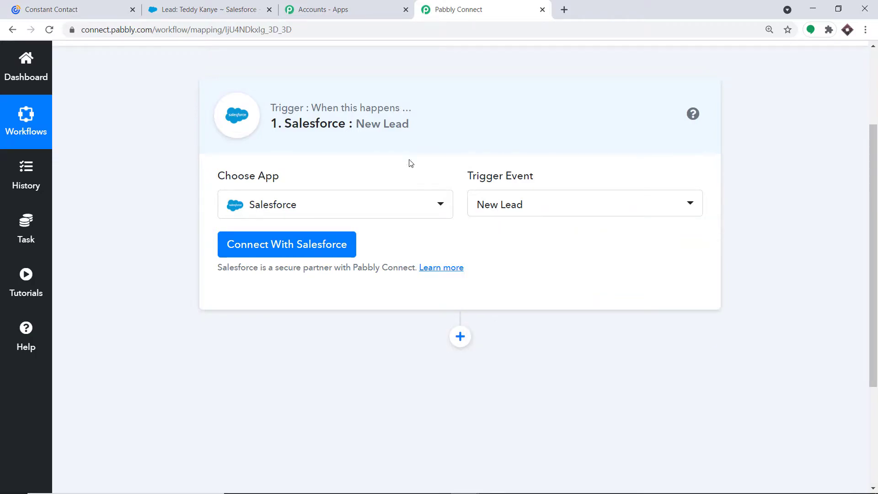
scroll(320, 251, "up", 2)
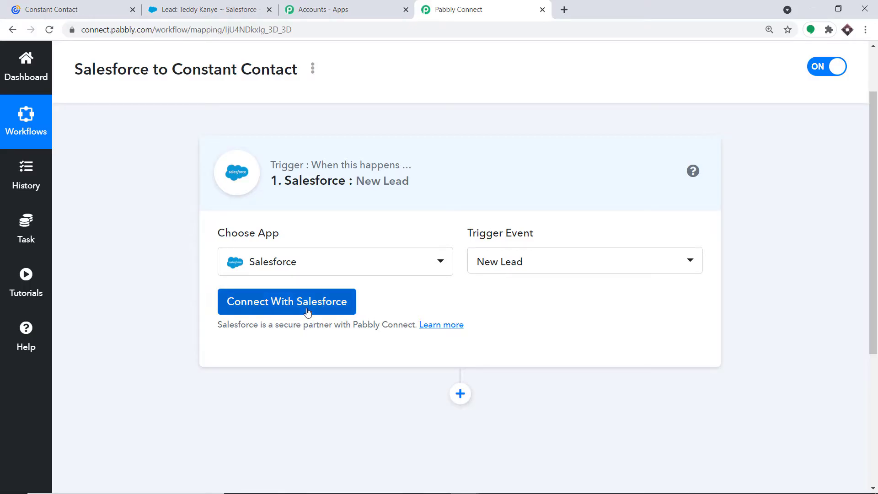
left_click(308, 311)
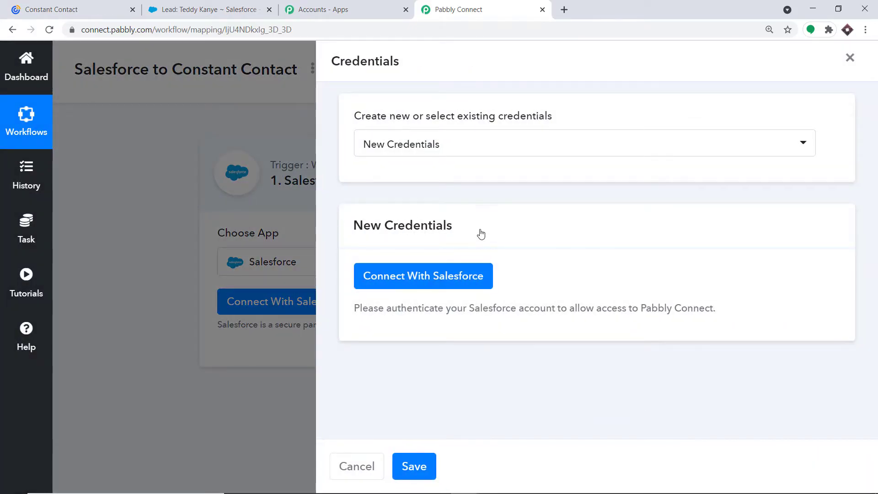
Authorize Pabbly Connect to access the Salesforce account, then return to the Salesforce lead
left_click(437, 276)
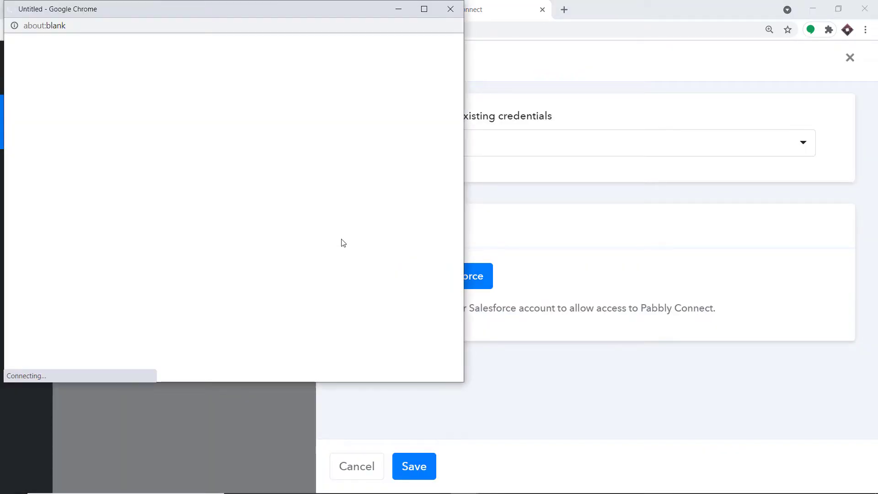
scroll(256, 165, "down", 3)
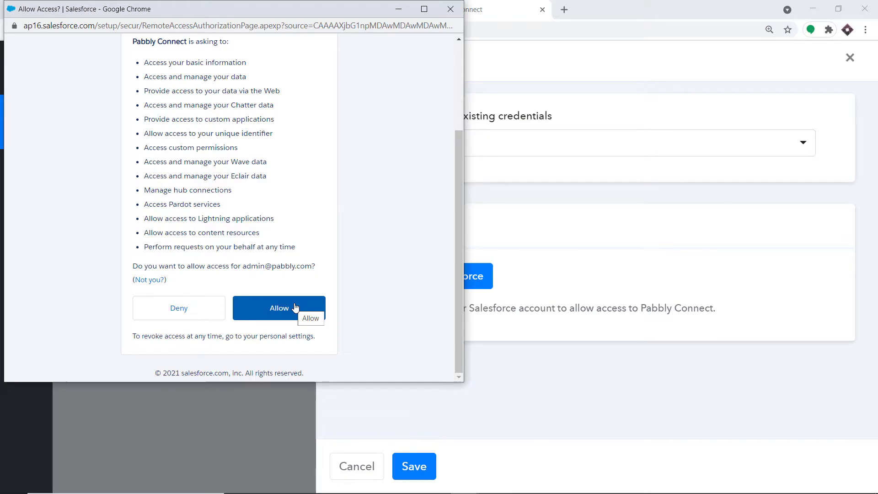
left_click(295, 307)
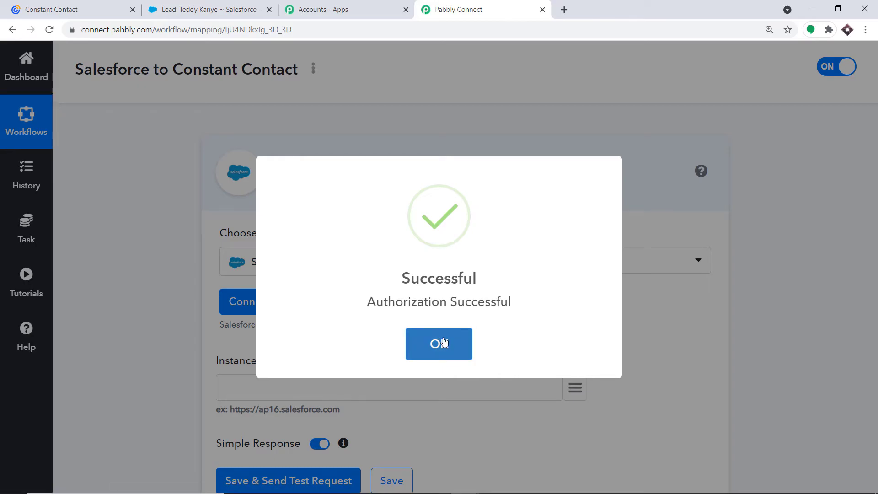
left_click(444, 342)
scroll(458, 220, "down", 3)
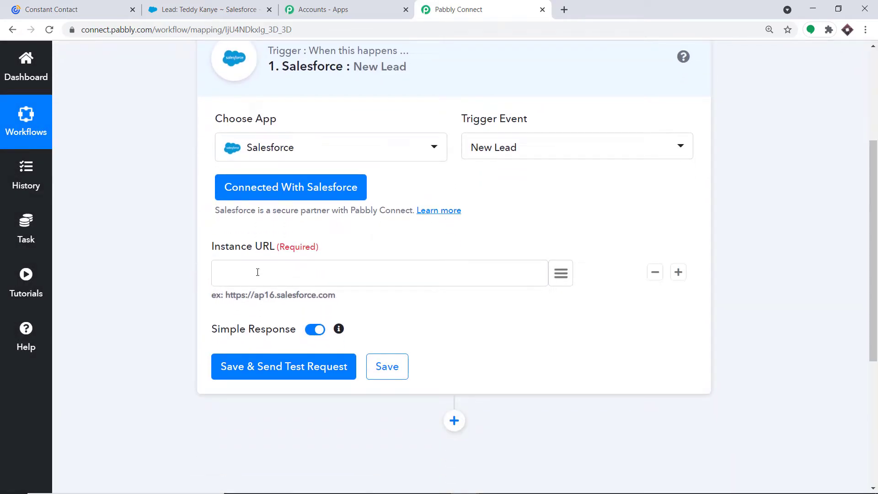
left_click(230, 7)
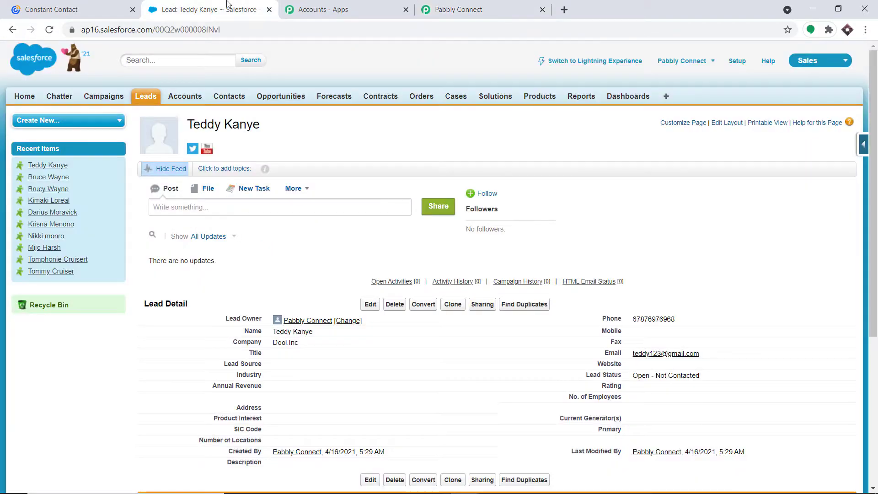
left_click_drag(154, 30, 80, 30)
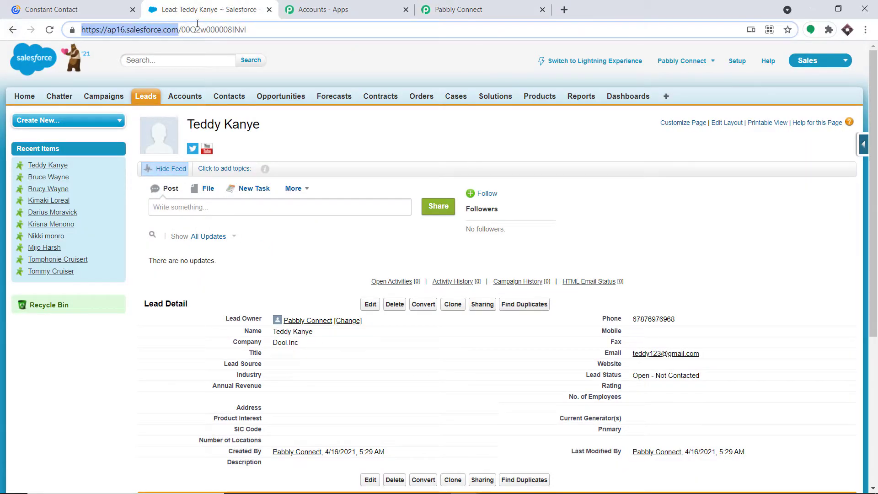
right_click(141, 31)
left_click(174, 112)
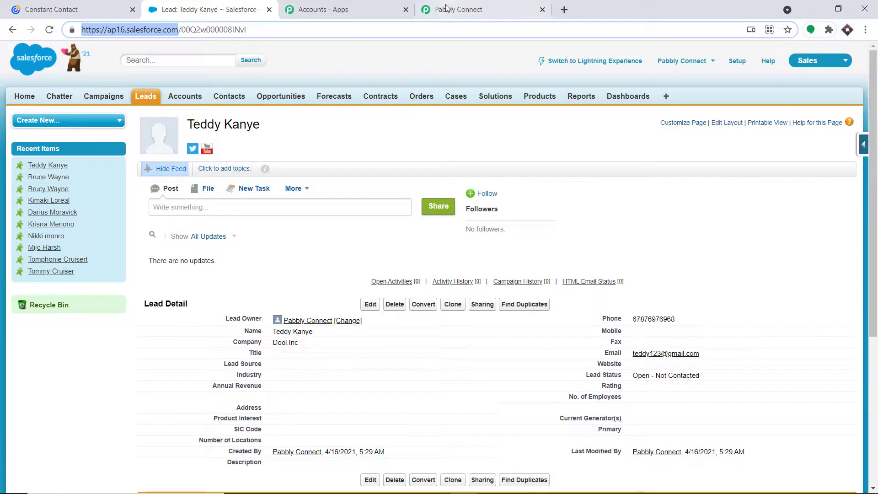
left_click(458, 10)
right_click(266, 267)
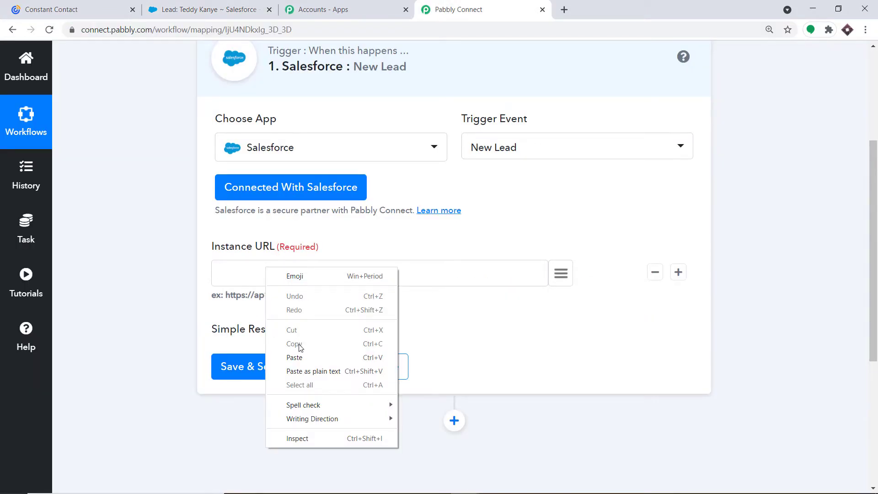
left_click(295, 355)
scroll(372, 251, "down", 1)
scroll(372, 251, "down", 1)
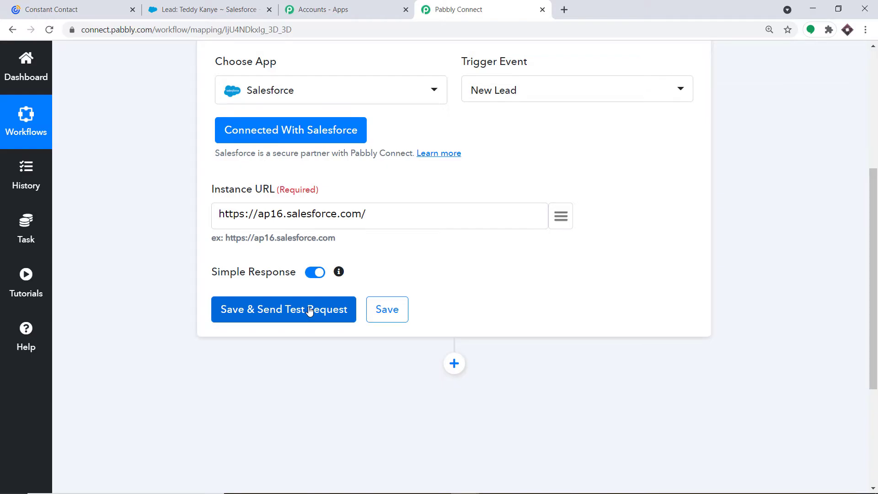
Save the trigger and send a test request, reviewing the returned Dool.Inc lead data
left_click(215, 8)
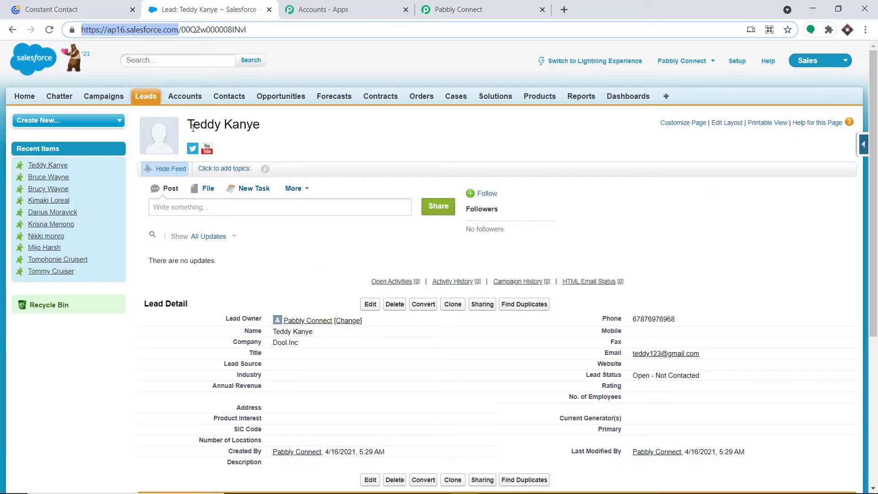
left_click(470, 9)
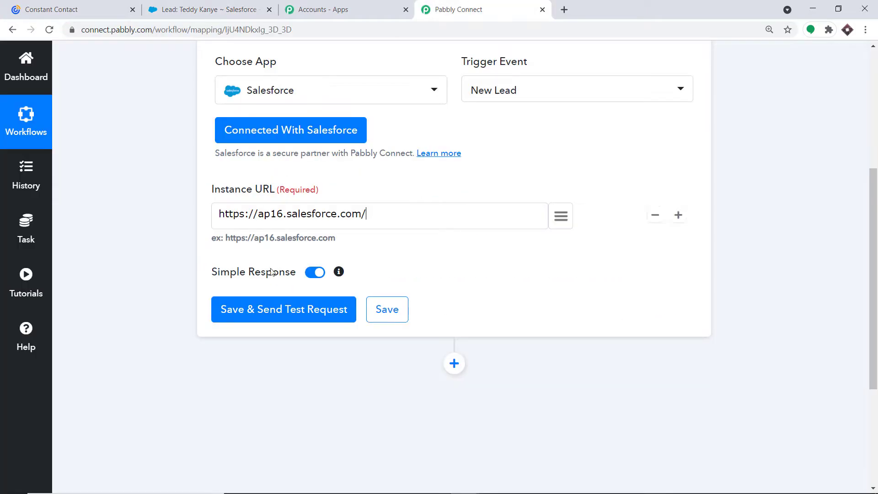
left_click(288, 313)
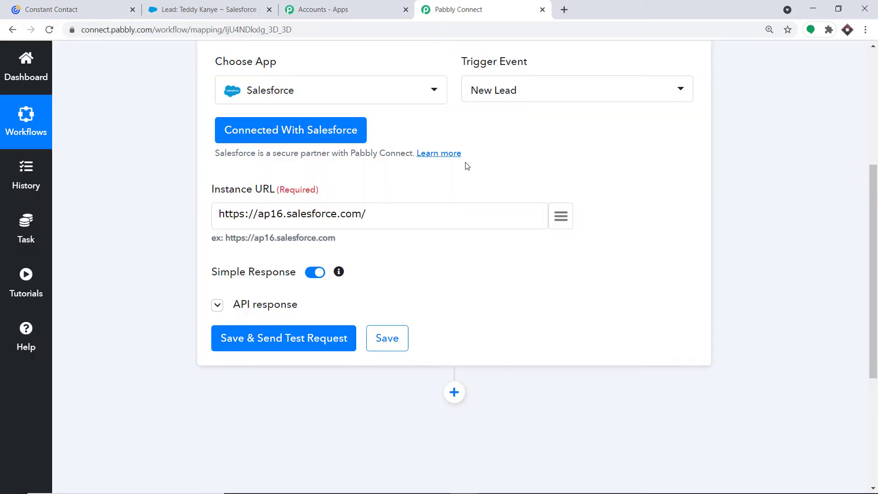
scroll(502, 240, "down", 5)
scroll(503, 241, "down", 5)
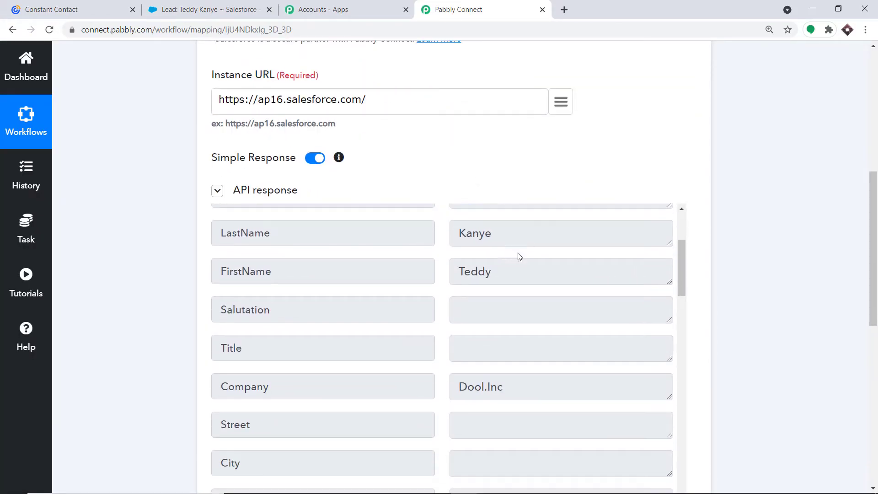
scroll(505, 302, "down", 8)
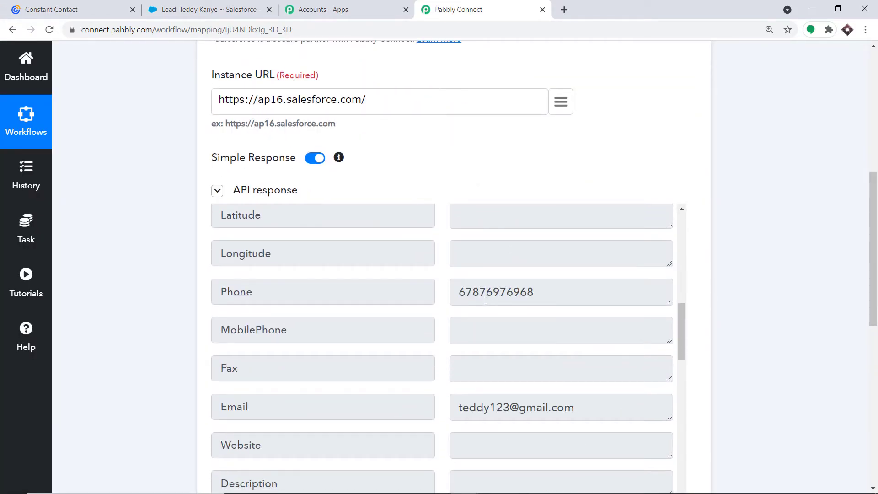
left_click(164, 13)
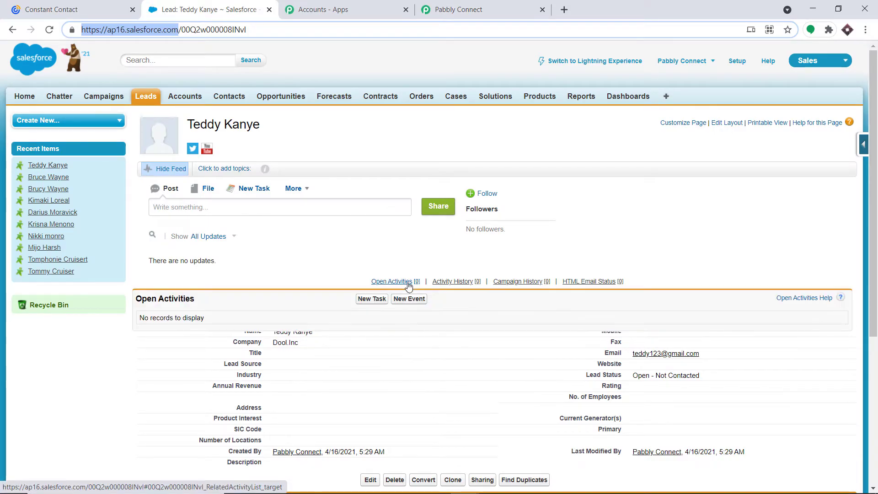
Start a new Salesforce lead with first name, last name and company Tesla
left_click(152, 98)
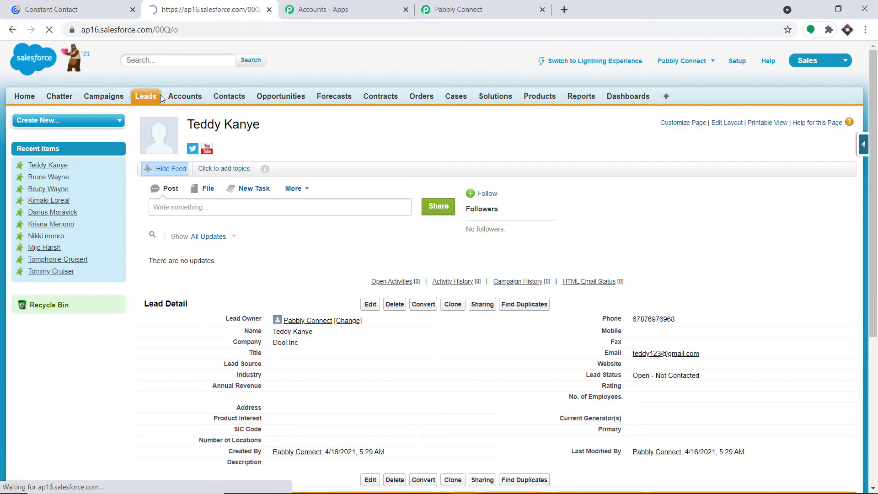
left_click(367, 181)
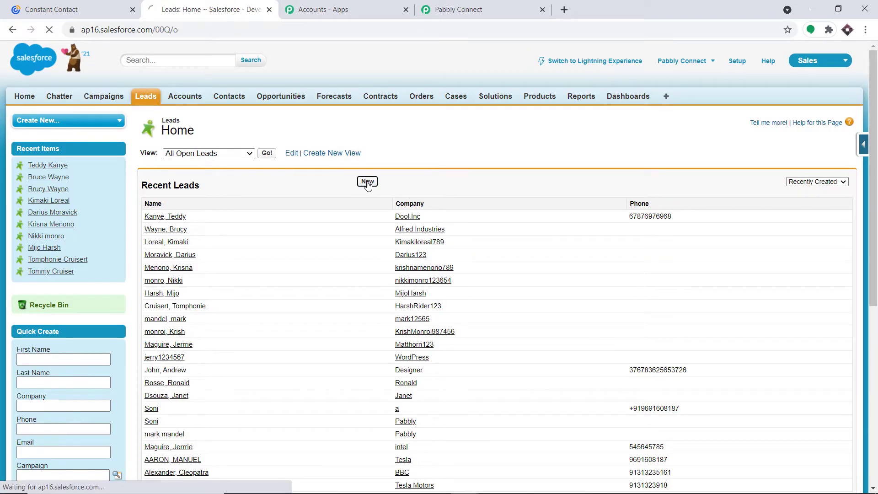
left_click(299, 223)
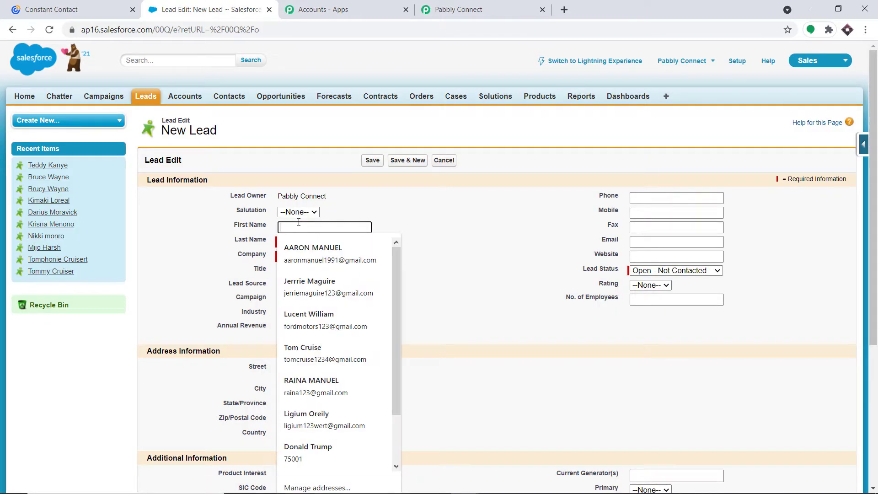
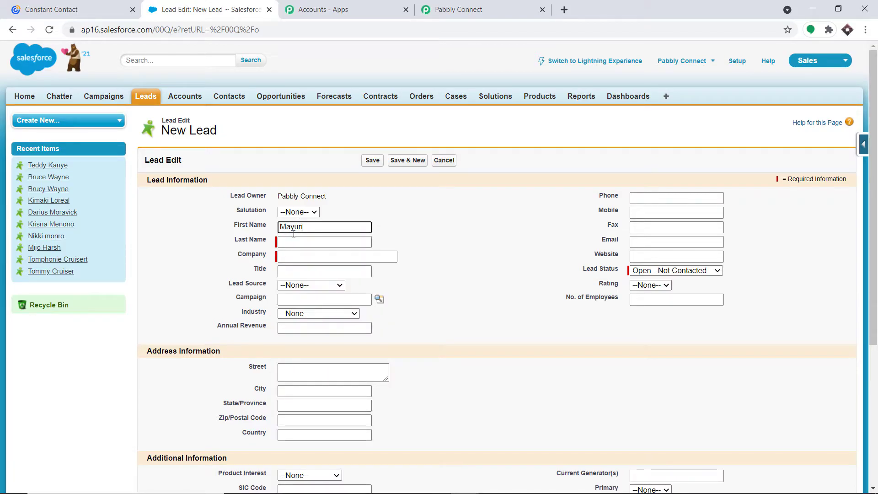
left_click(295, 239)
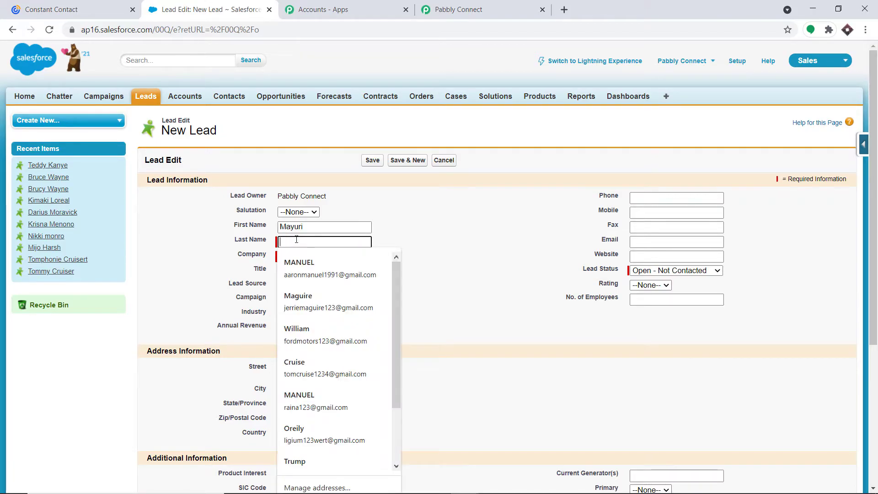
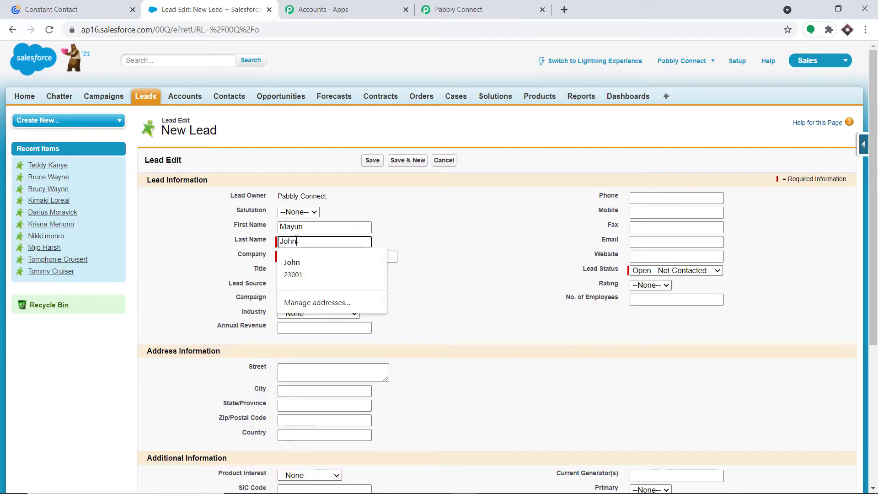
left_click(337, 256)
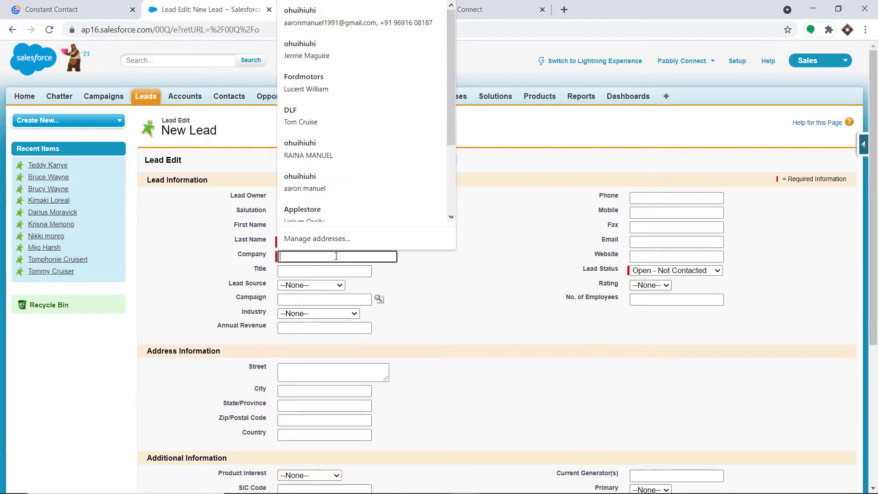
type("Tesla")
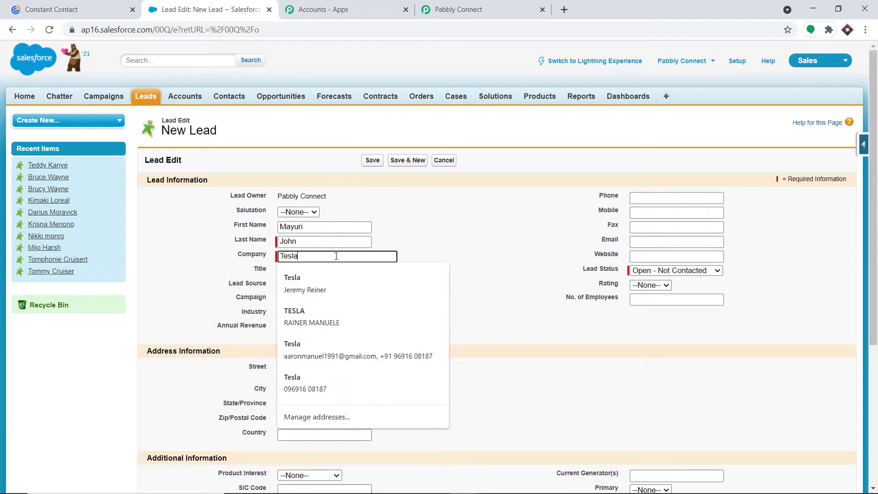
Fill in the lead's phone number and e-mail address, then save the lead
left_click(414, 209)
left_click(636, 193)
key("F7")
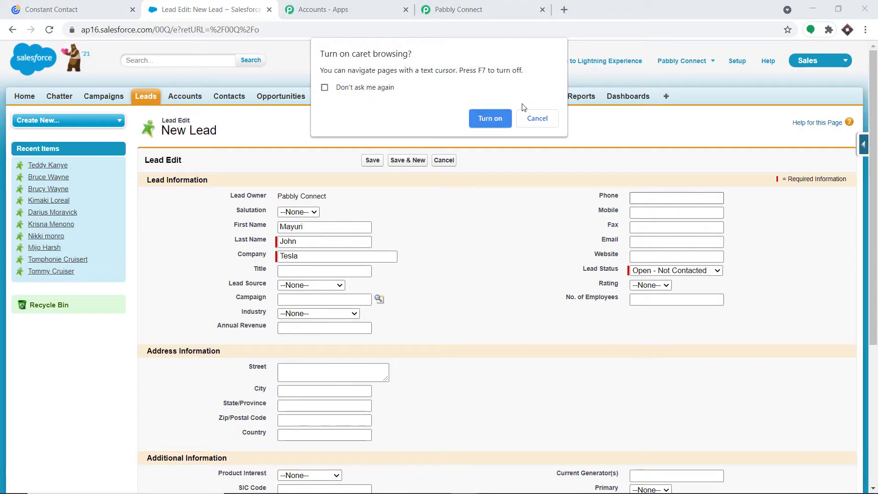
left_click(538, 118)
left_click(652, 198)
type("7657655")
left_click(639, 212)
left_click(572, 224)
left_click(632, 242)
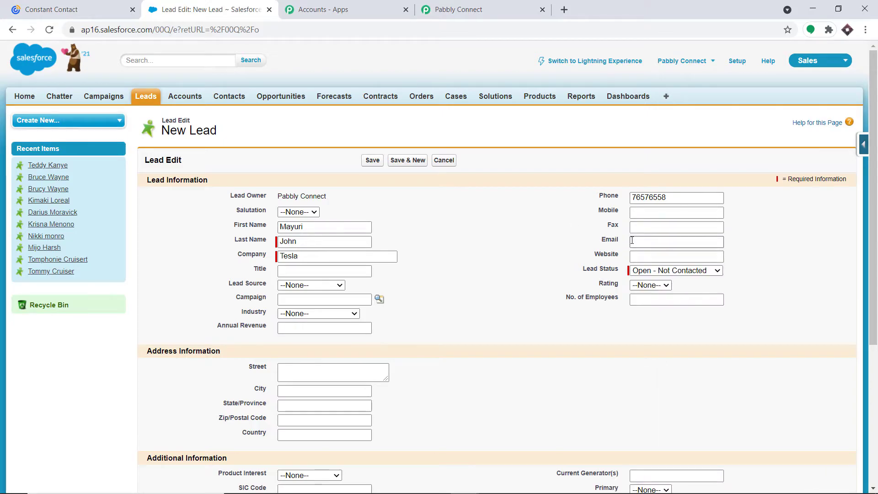
left_click(633, 241)
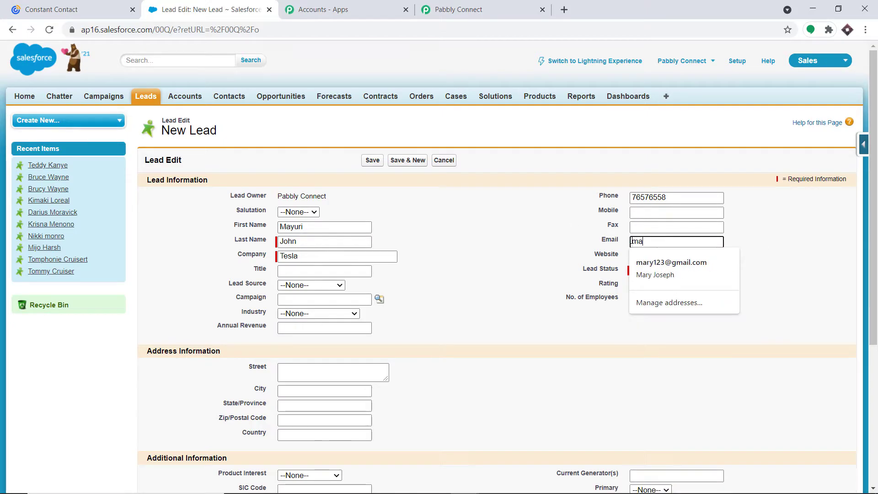
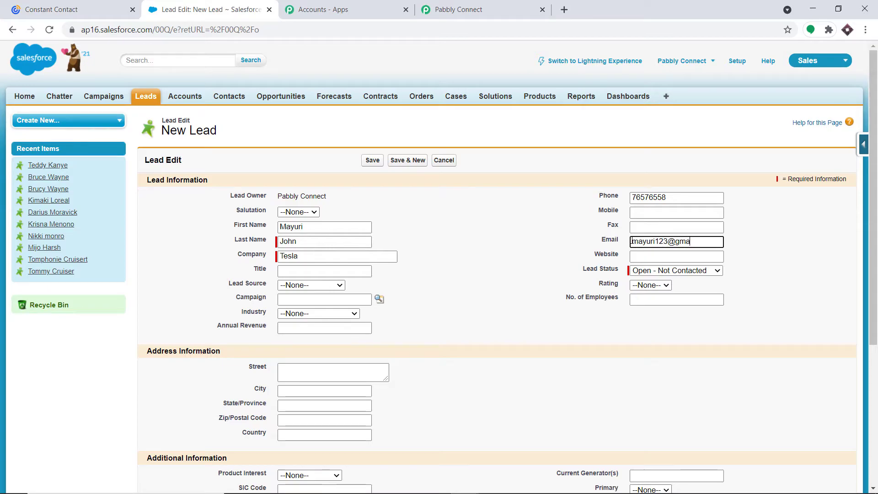
left_click(372, 161)
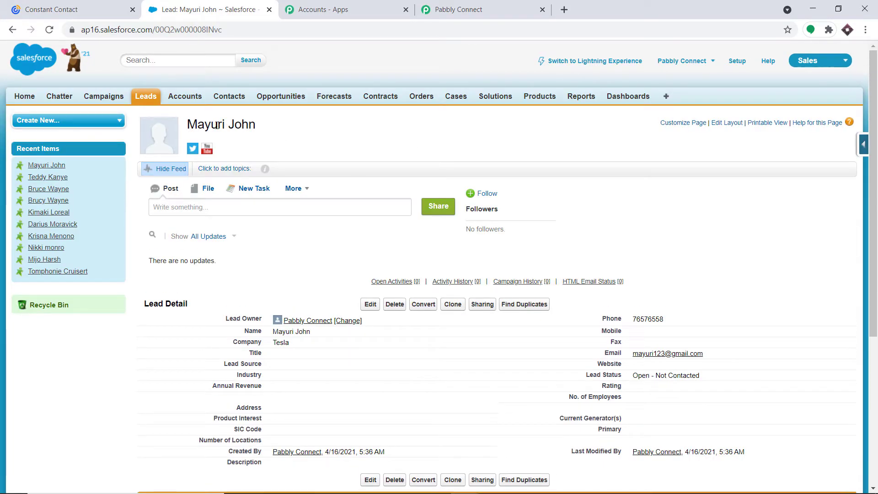
Re-send the trigger test request and review the new Tesla lead's returned fields
left_click(455, 9)
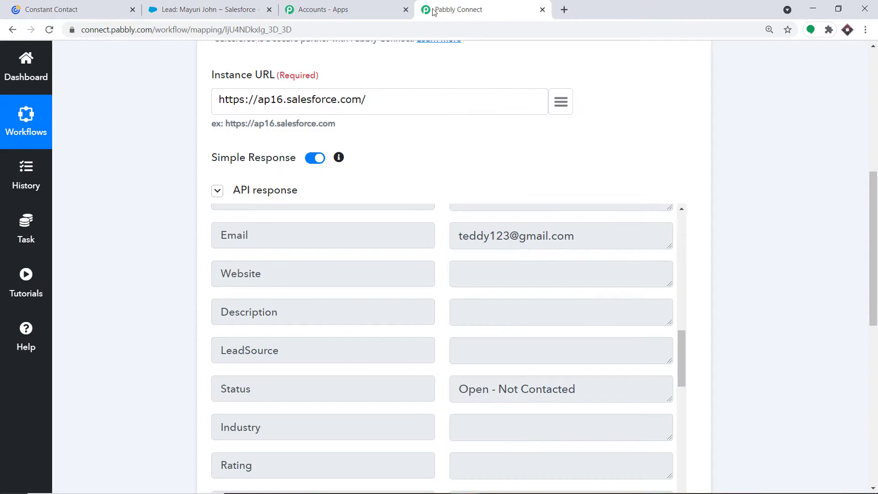
scroll(422, 136, "down", 1)
left_click(218, 134)
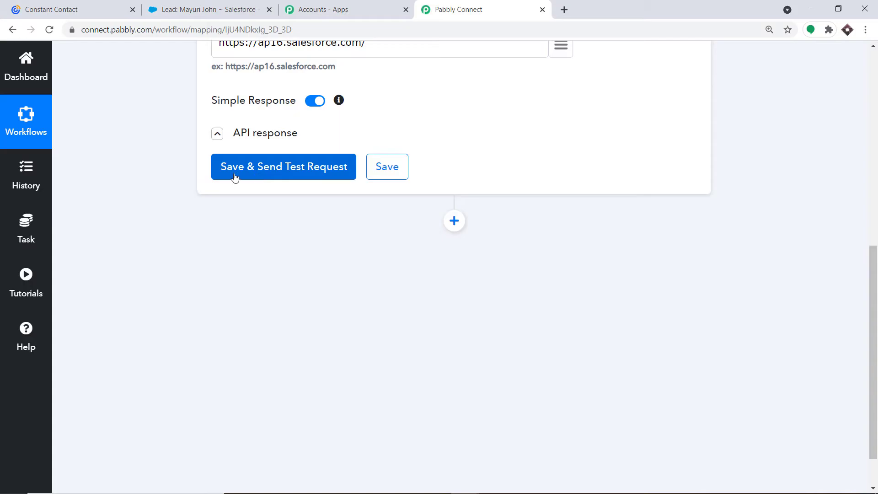
left_click(253, 170)
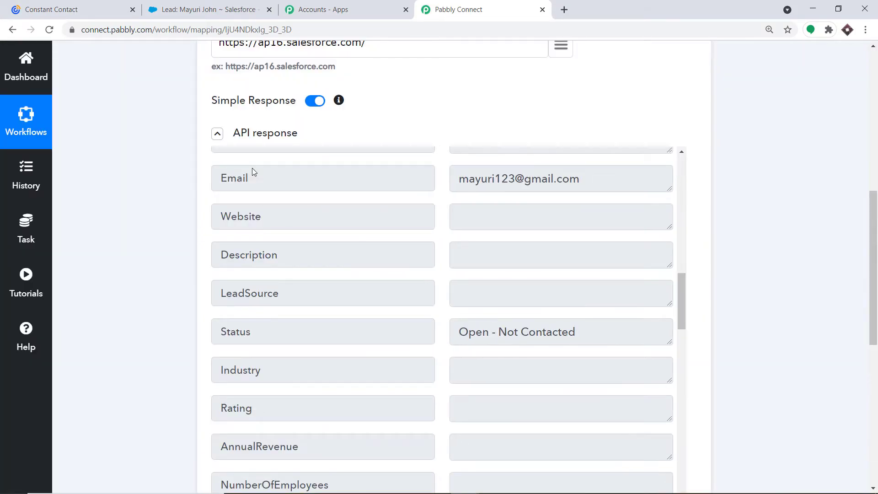
scroll(512, 256, "up", 3)
scroll(522, 252, "up", 5)
scroll(503, 251, "down", 4)
scroll(490, 286, "down", 1)
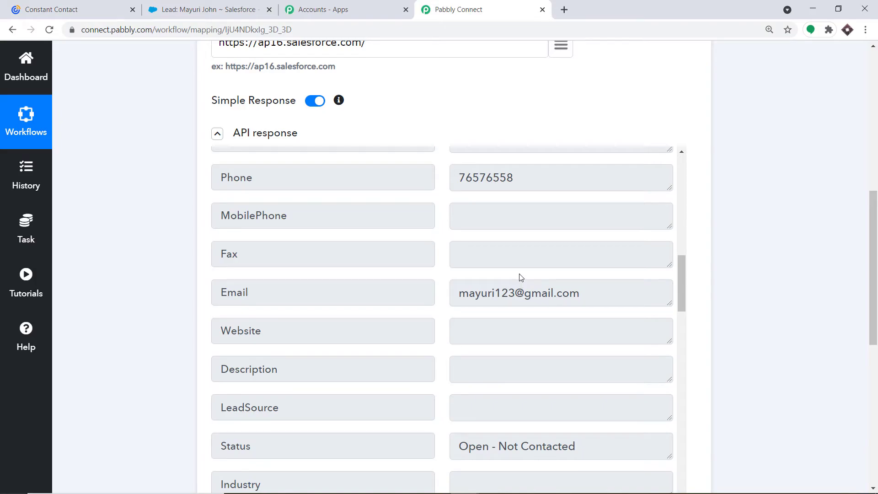
scroll(524, 270, "up", 3)
scroll(510, 316, "up", 5)
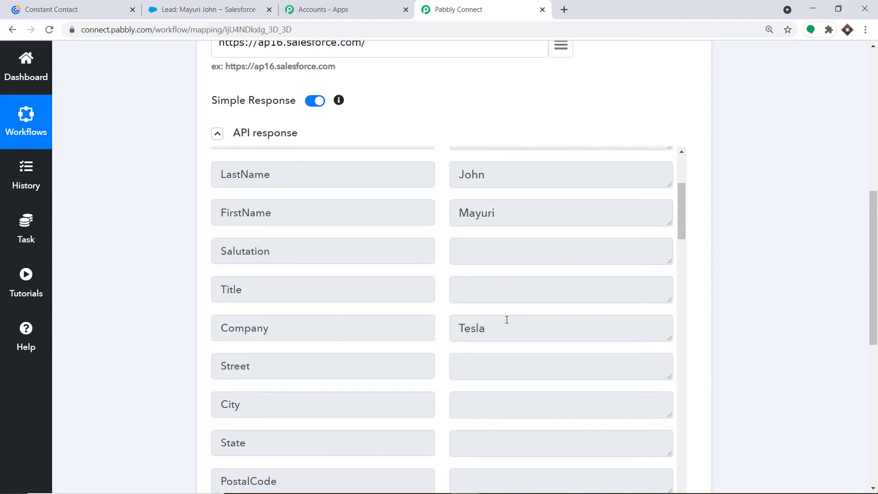
scroll(499, 320, "up", 1)
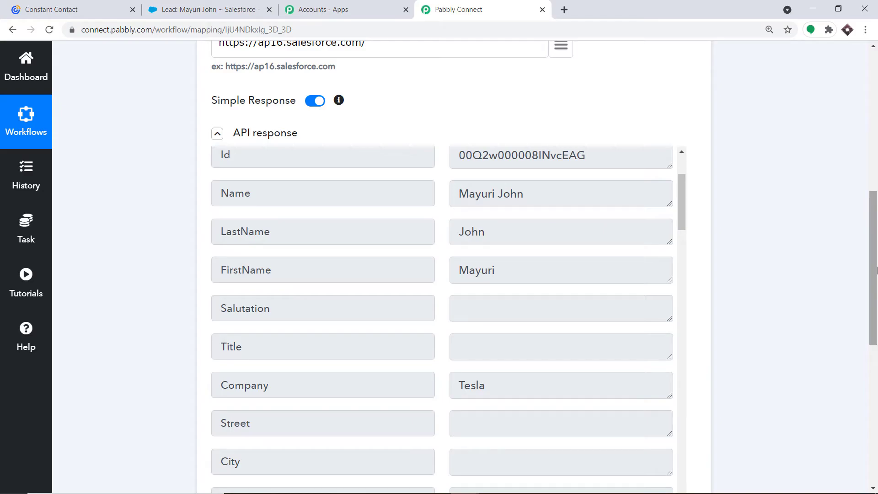
left_click_drag(877, 270, 877, 409)
Add a new action step and choose Constant Contact as its app
left_click(454, 181)
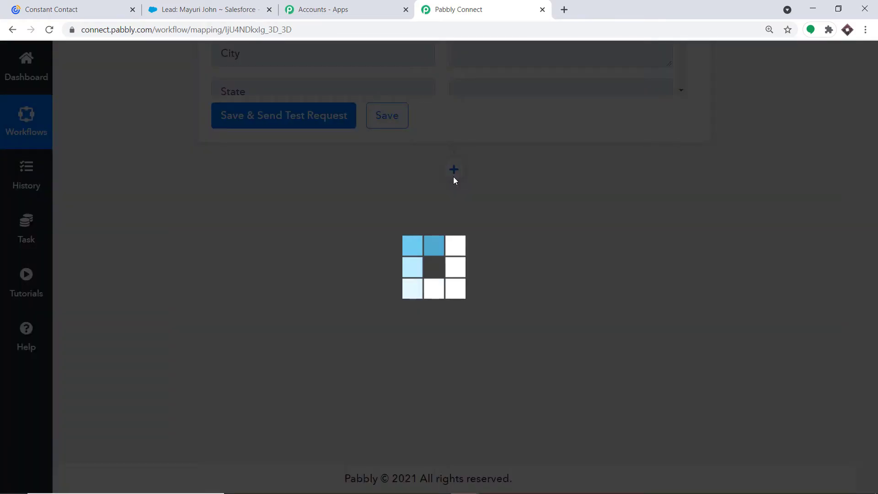
left_click(258, 324)
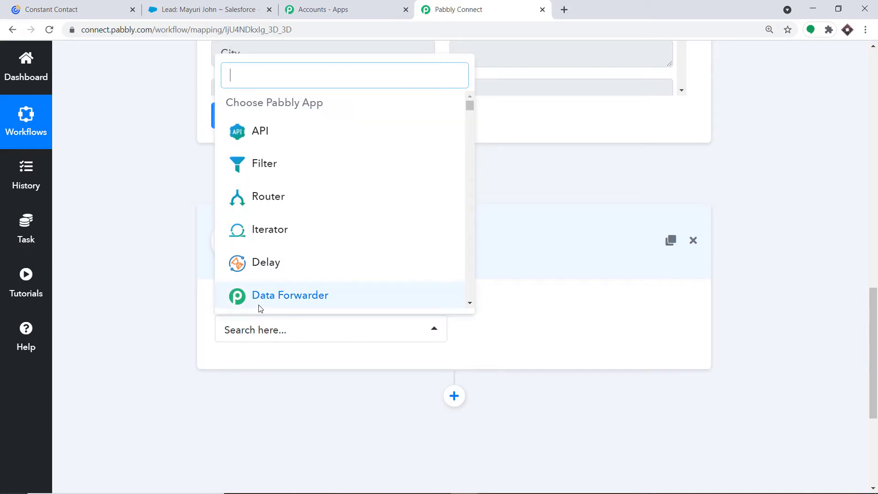
type("cons")
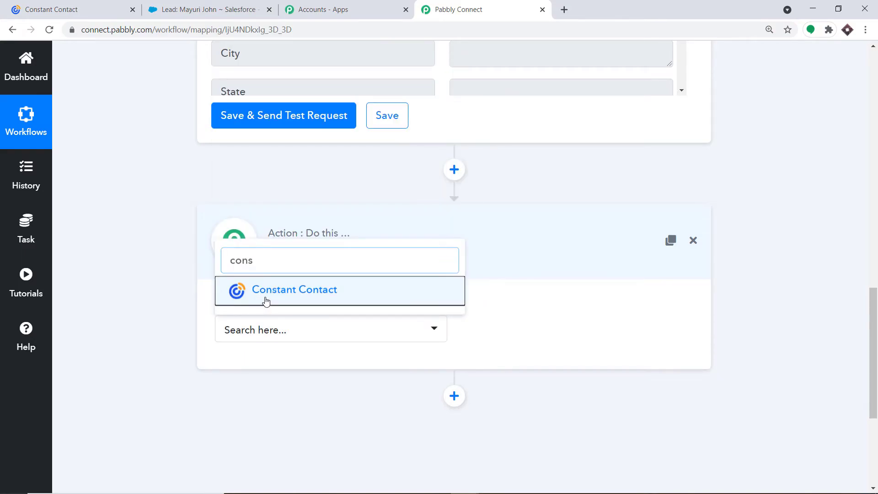
left_click(265, 297)
Set the action event to Create Contact and begin connecting the Constant Contact account
left_click(575, 330)
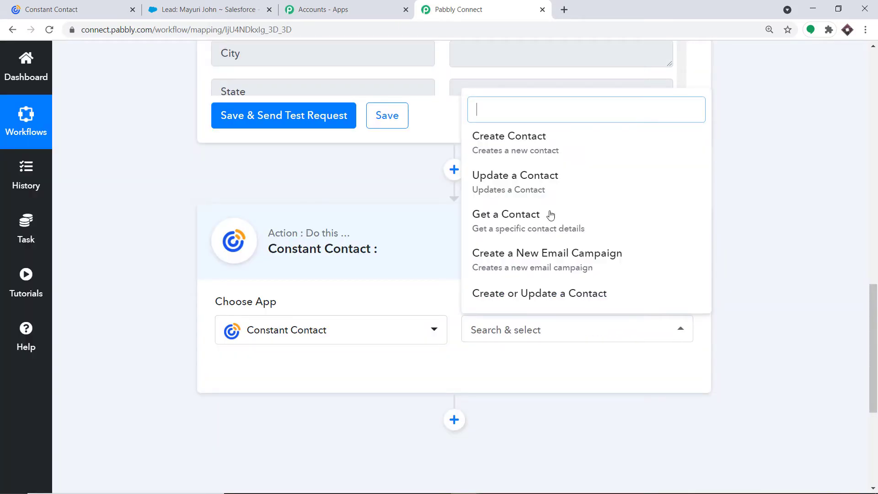
left_click(527, 140)
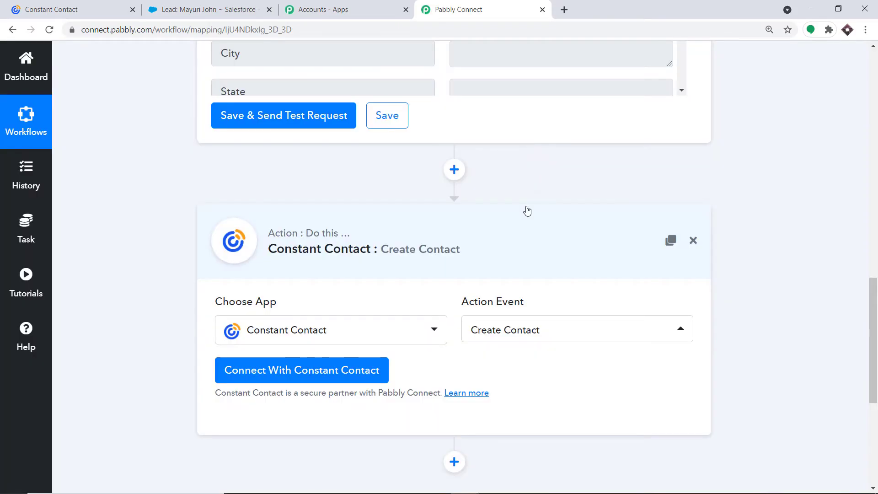
left_click(575, 342)
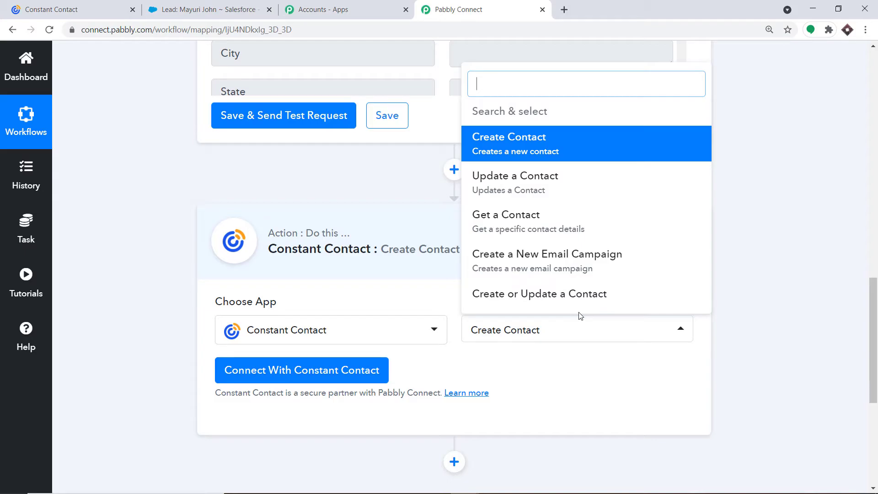
left_click(583, 361)
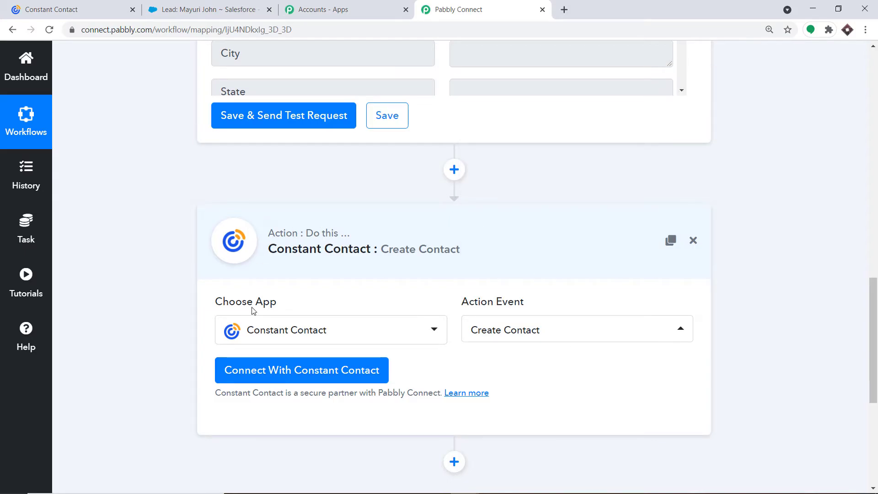
left_click(294, 364)
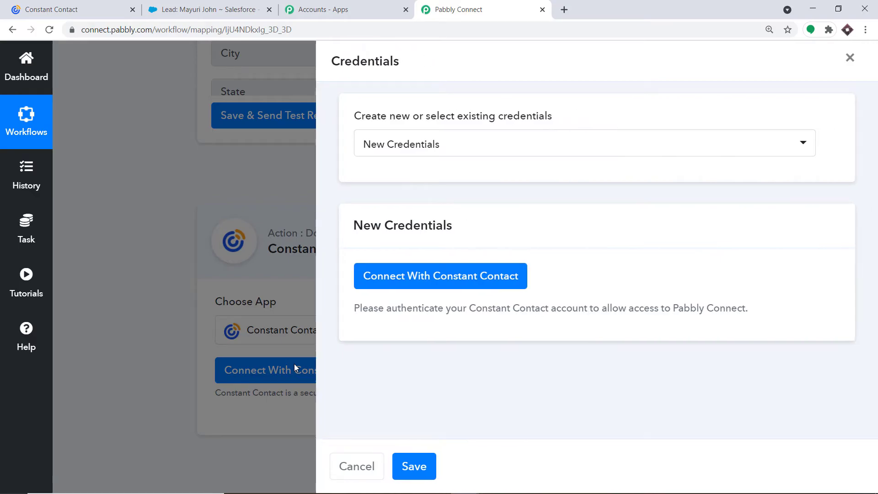
Allow Pabbly Connect access to the Constant Contact account in the authorization popup
left_click(468, 269)
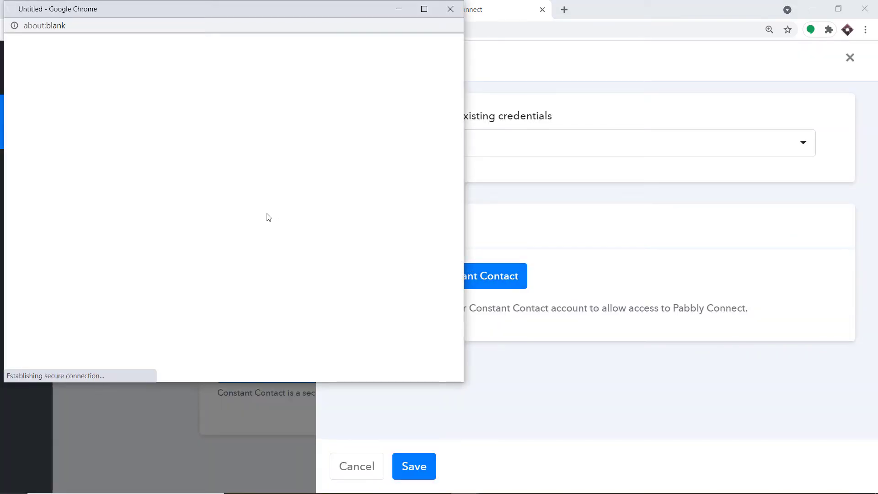
scroll(375, 188, "down", 4)
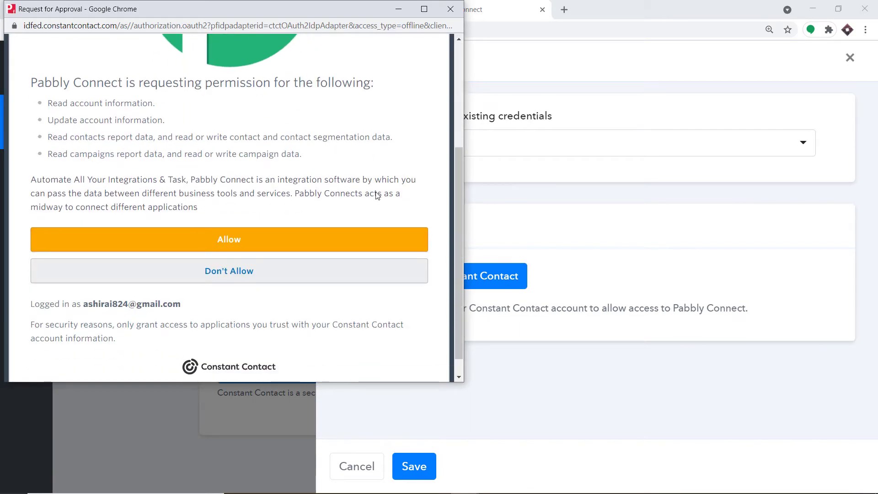
scroll(378, 196, "down", 1)
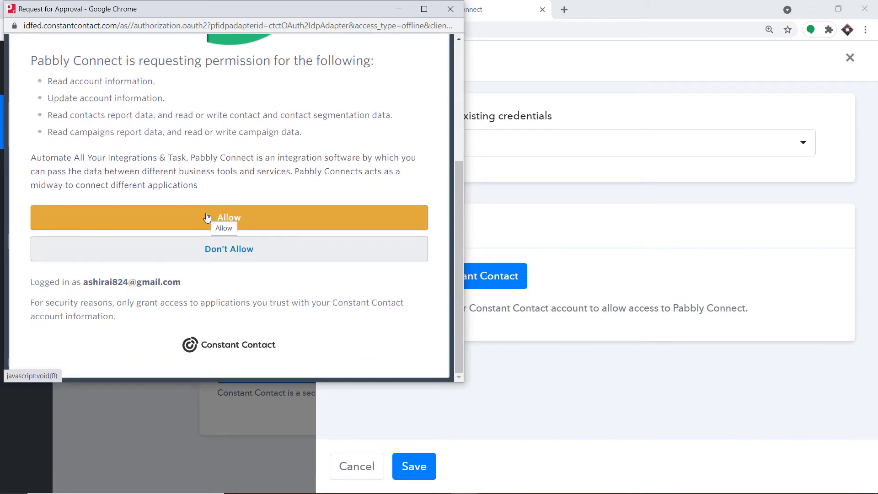
left_click_drag(208, 9, 616, 50)
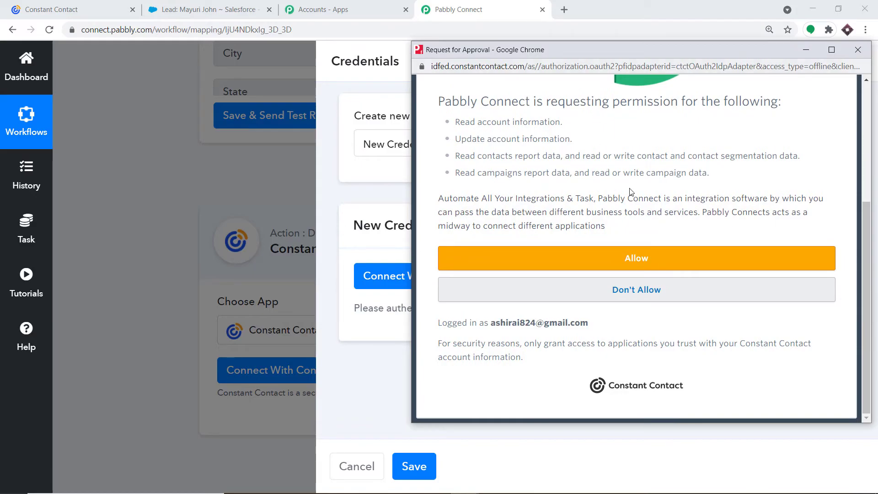
left_click(654, 265)
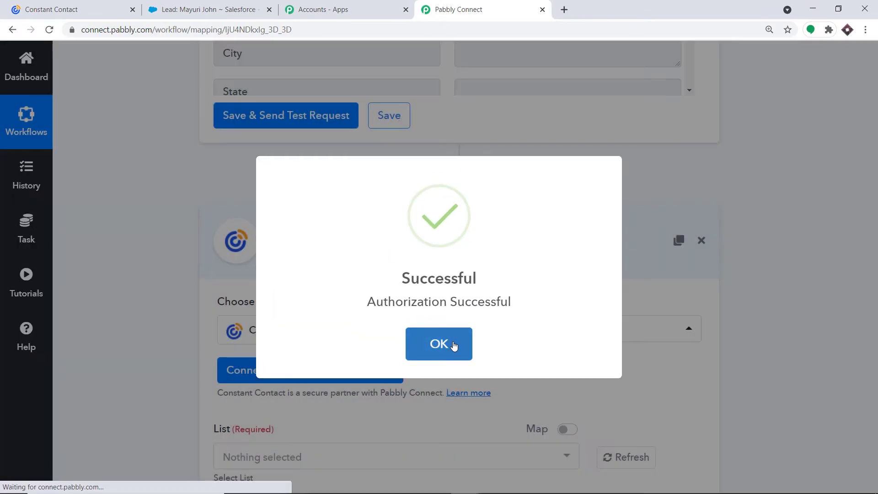
Dismiss the success message and open the List dropdown to view existing lists
left_click(453, 346)
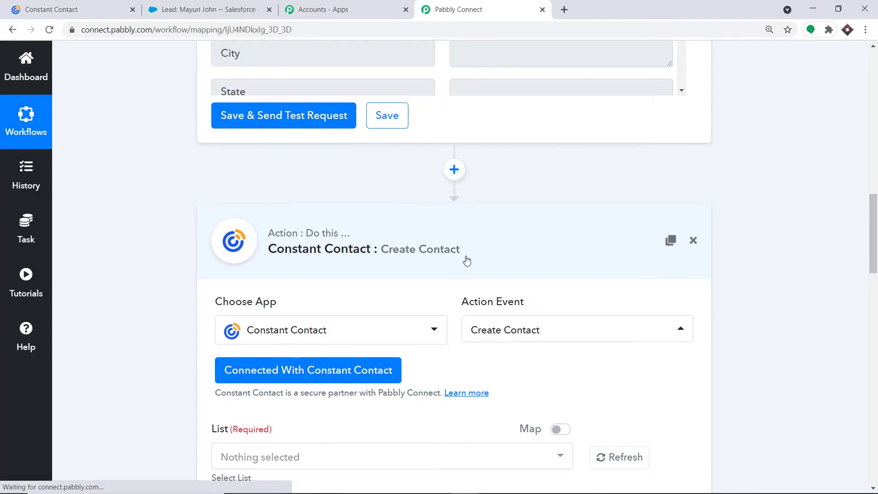
scroll(467, 258, "down", 8)
scroll(480, 256, "down", 15)
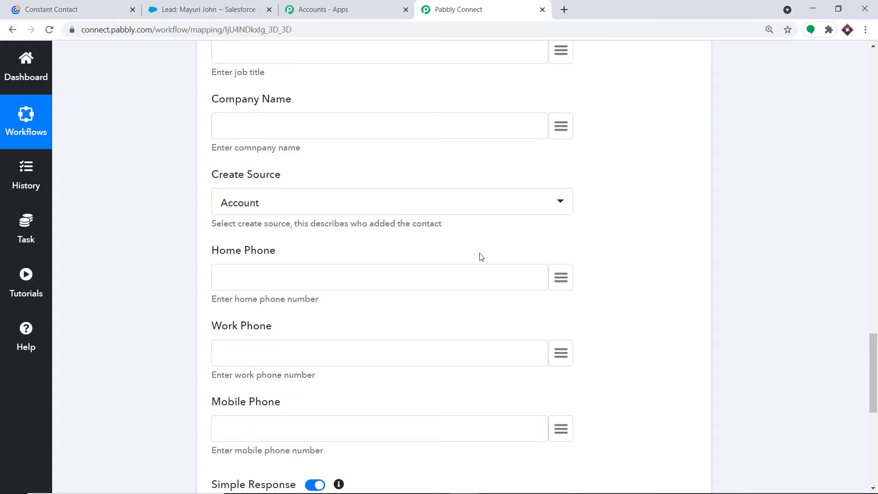
scroll(480, 256, "up", 15)
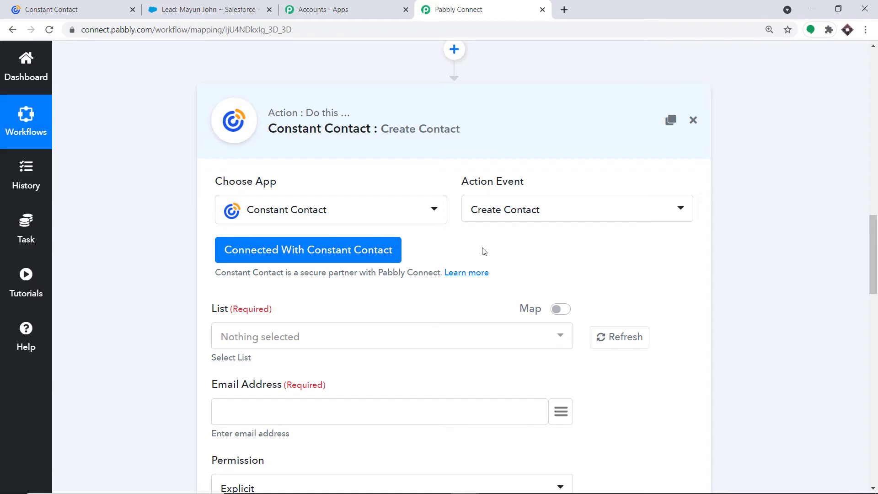
scroll(484, 251, "down", 2)
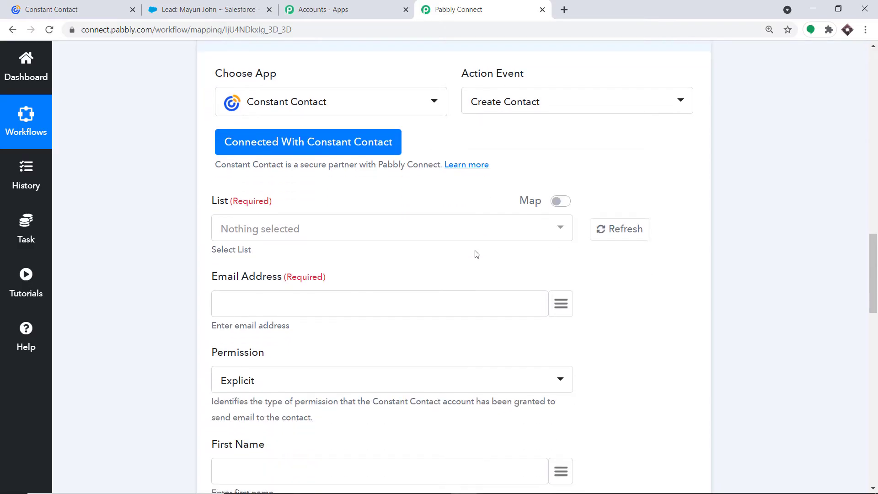
left_click(261, 223)
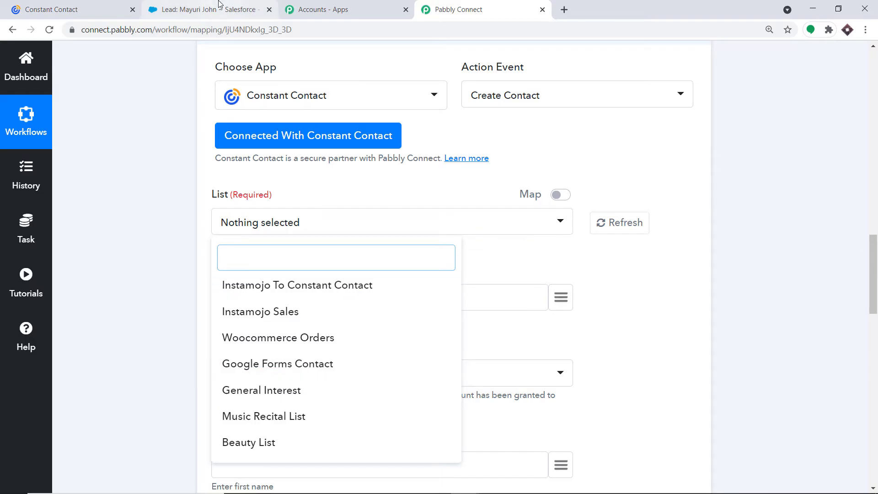
Switch to the Constant Contact tab and open its Contacts lists page
left_click(206, 9)
left_click(77, 9)
left_click(123, 54)
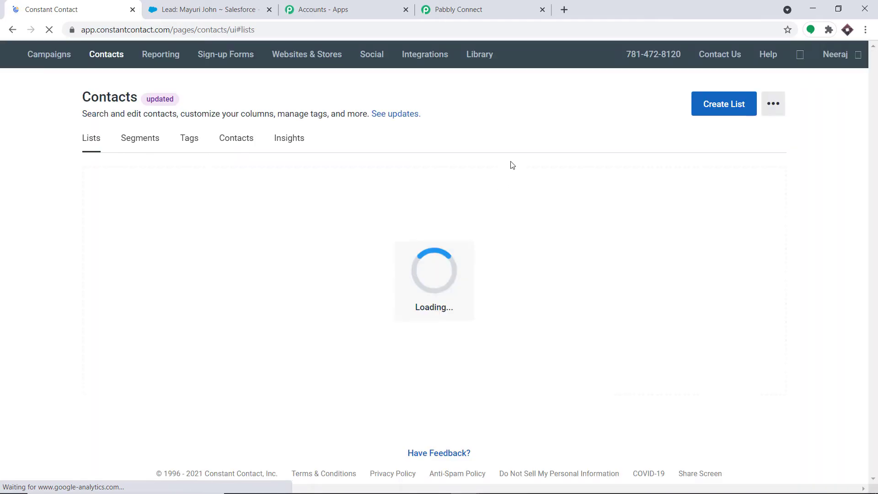
Create a new Constant Contact list named 'Salesforce lead', then return to Pabbly Connect
scroll(498, 219, "down", 3)
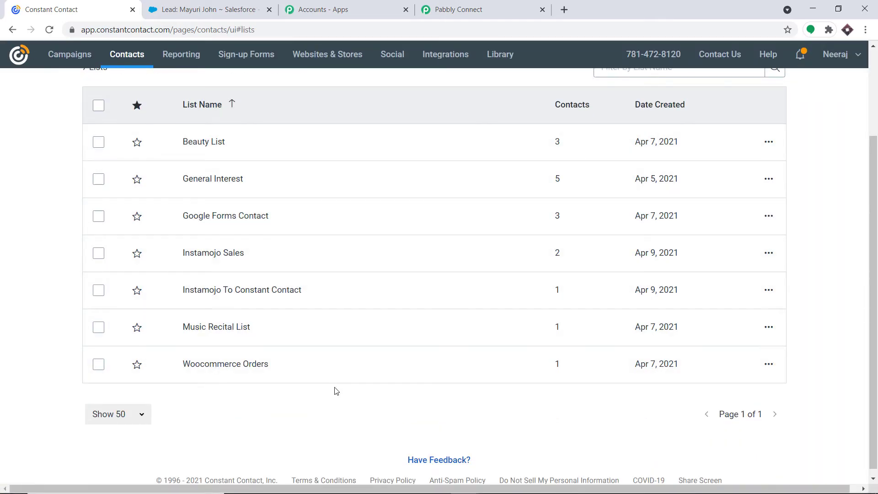
left_click(472, 8)
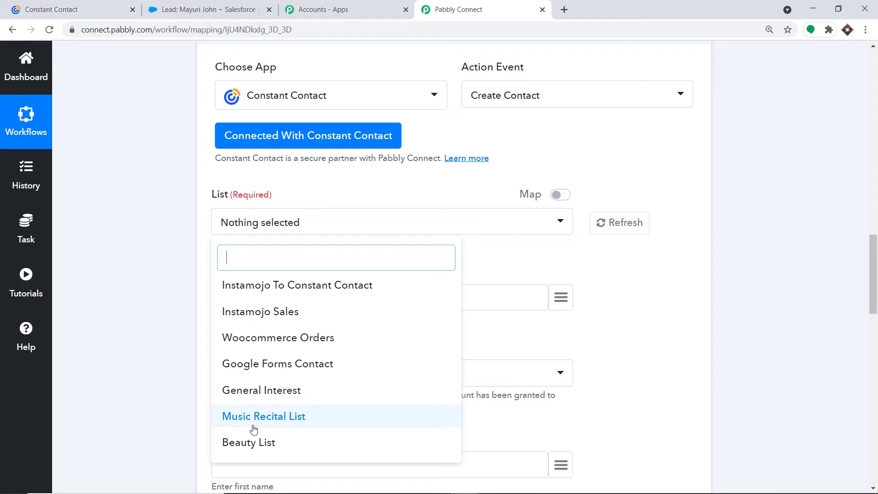
left_click(73, 9)
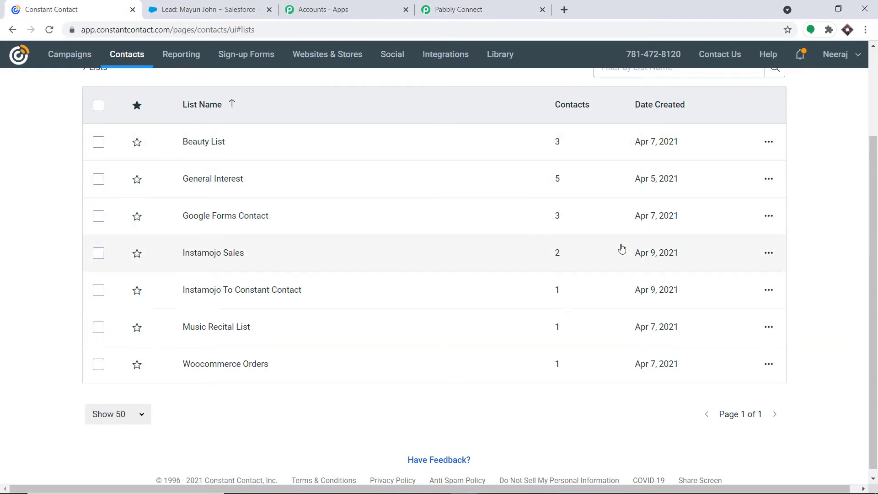
scroll(686, 141, "up", 3)
left_click(724, 103)
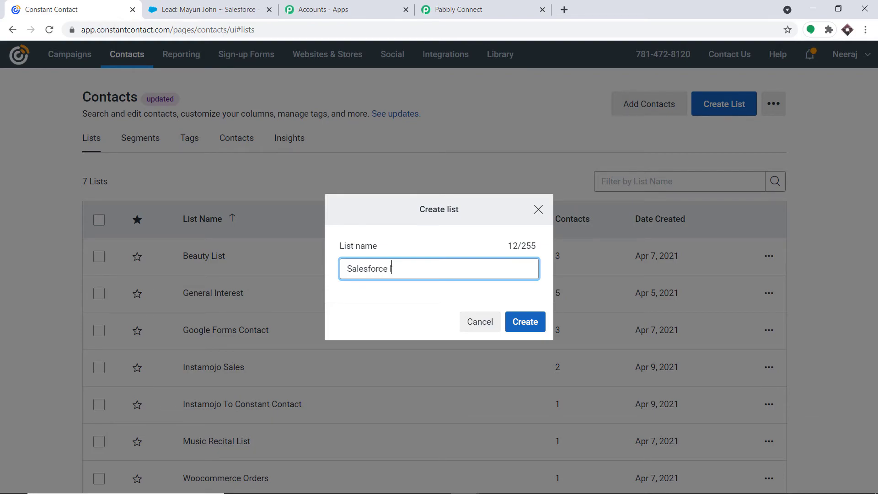
left_click(516, 328)
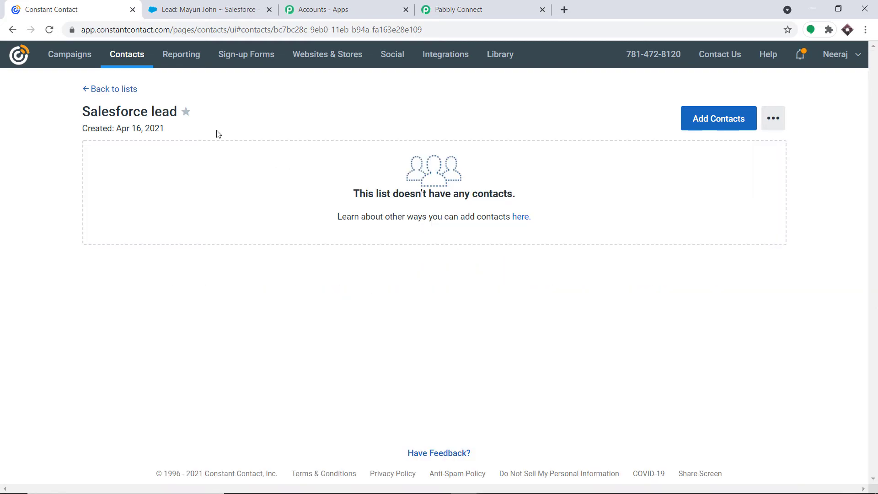
left_click(455, 4)
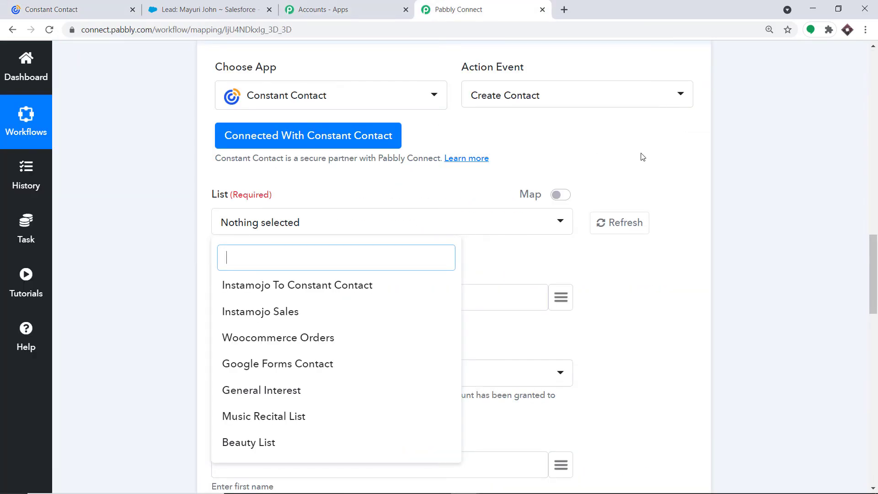
Refresh the available lists and set the List field to 'Salesforce lead'
left_click(68, 9)
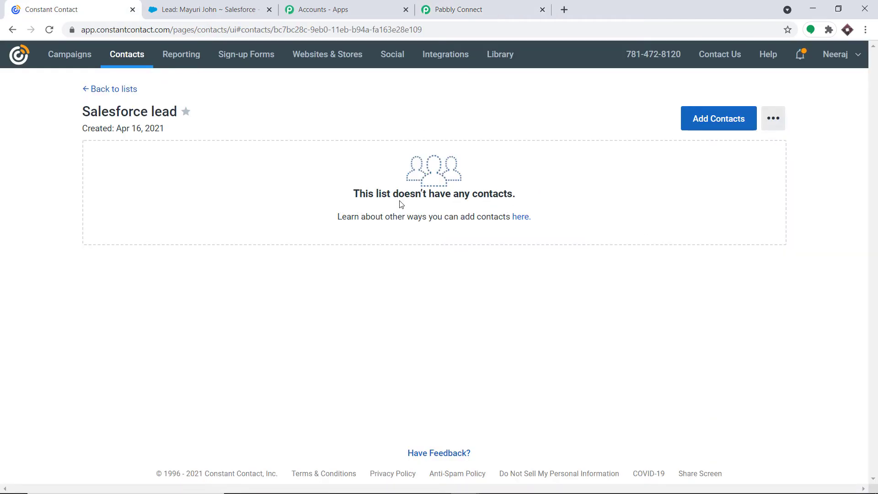
left_click(501, 4)
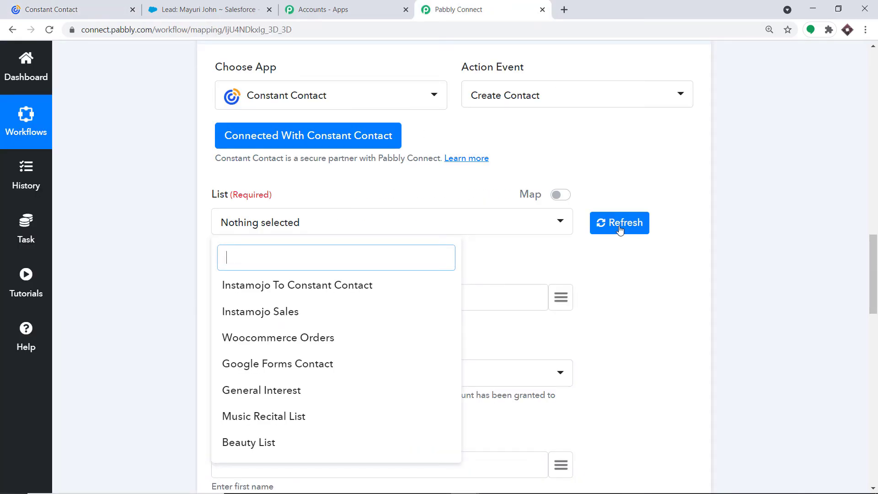
left_click(639, 223)
left_click(636, 224)
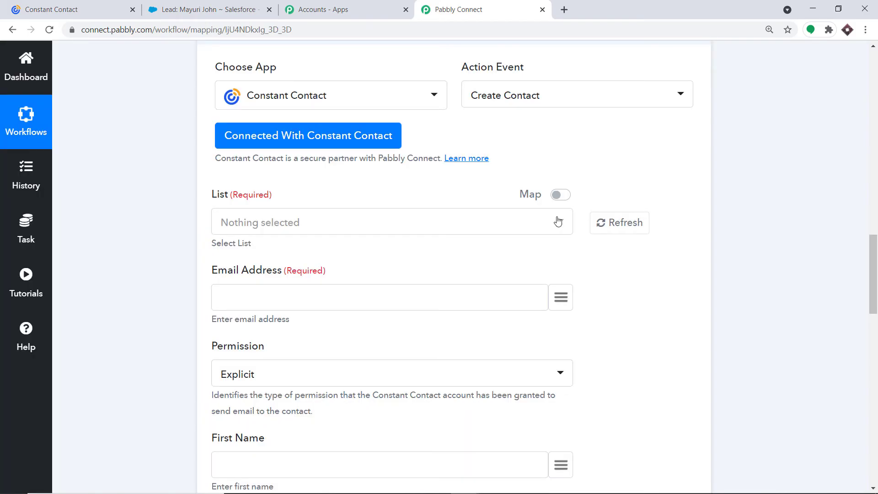
left_click(503, 224)
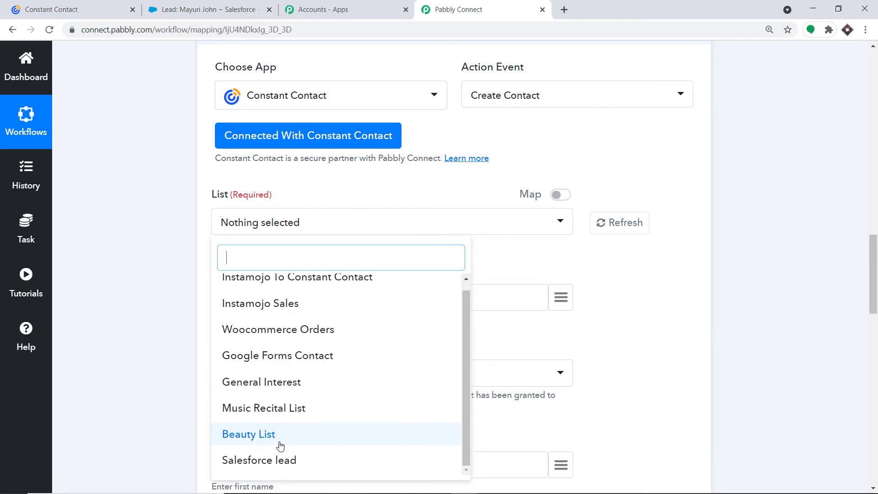
left_click(273, 463)
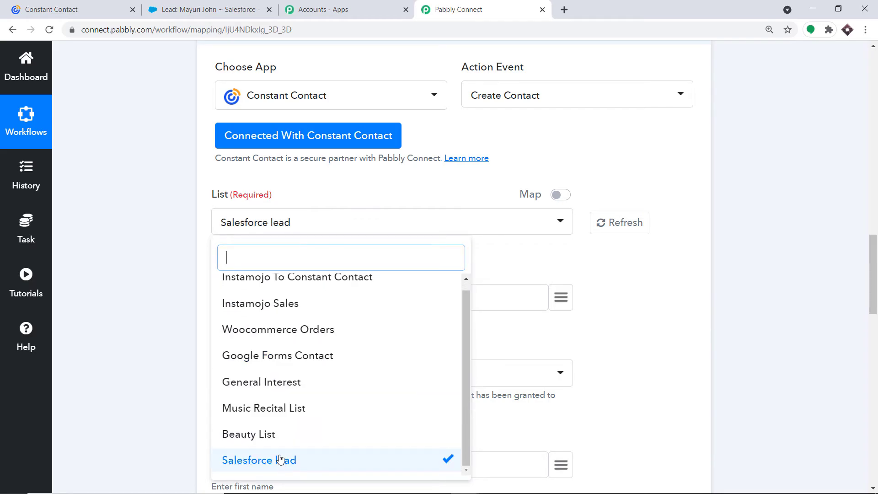
left_click(454, 187)
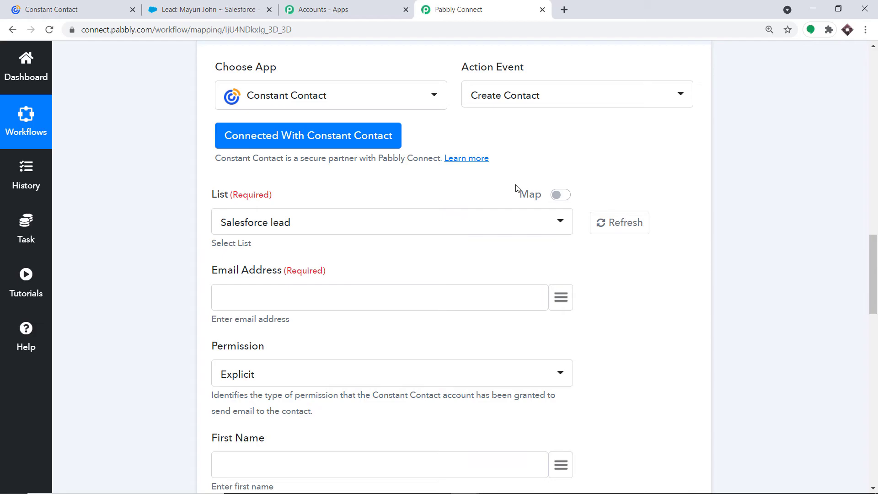
scroll(529, 219, "down", 4)
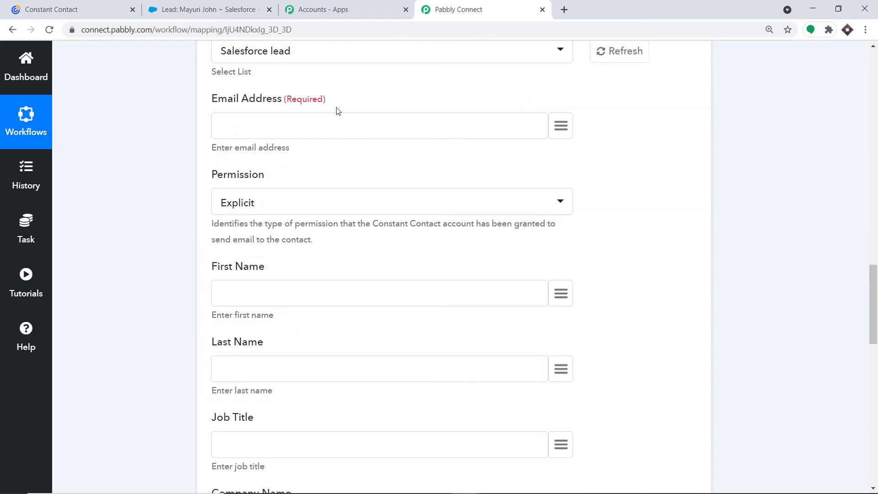
Map the Salesforce lead's Email and FirstName into Email Address and First Name
left_click(563, 127)
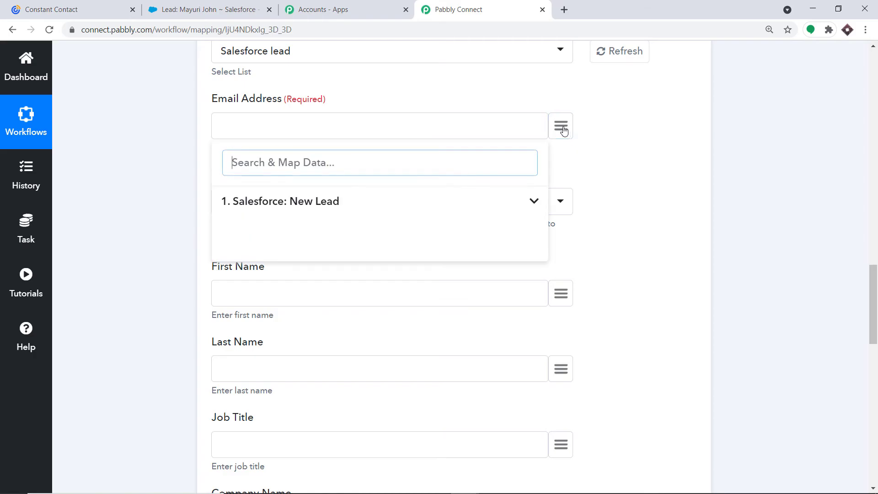
left_click(340, 202)
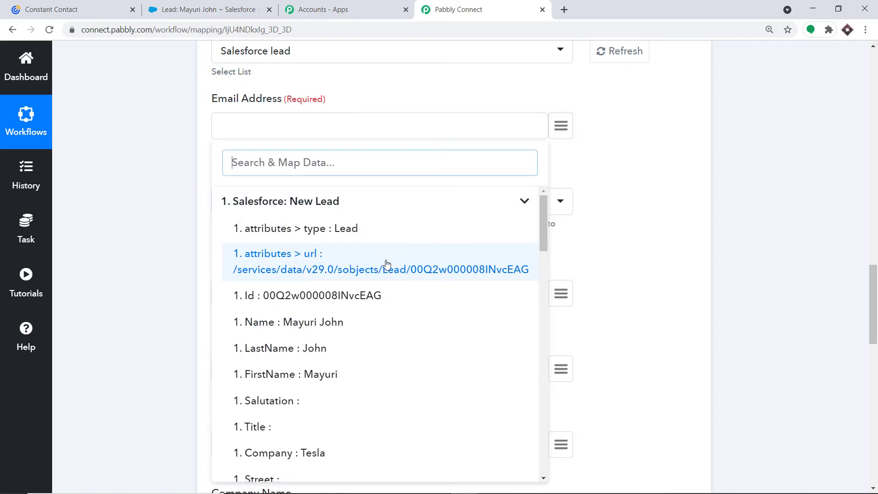
scroll(363, 324, "down", 10)
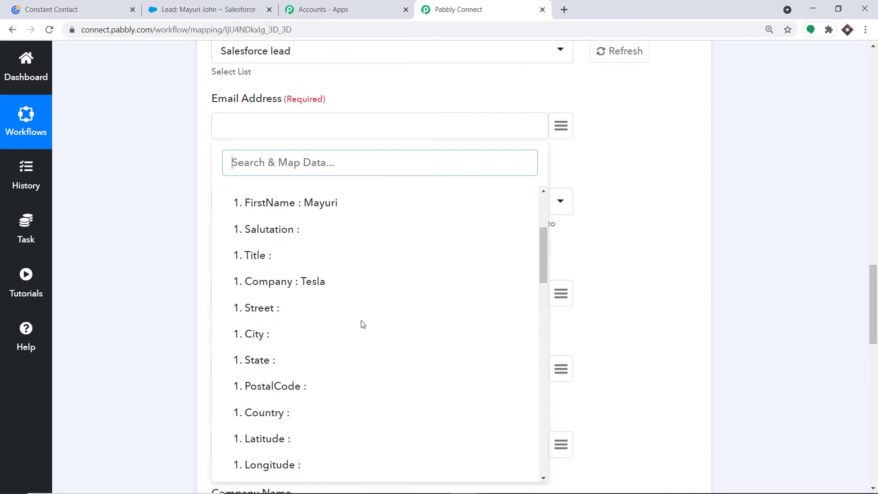
left_click(362, 286)
scroll(361, 292, "down", 3)
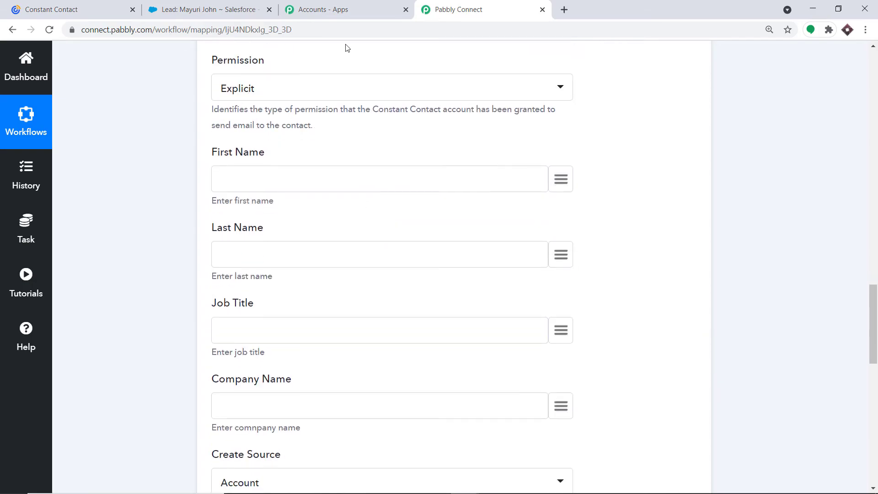
scroll(308, 117, "down", 1)
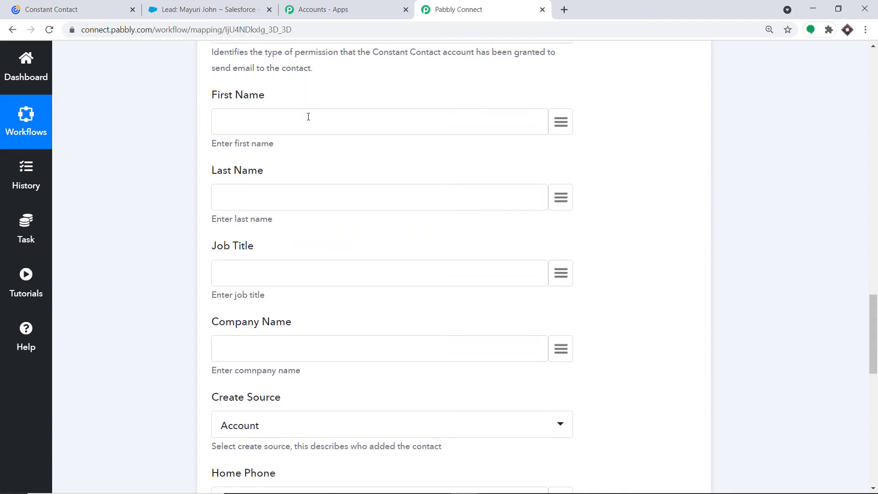
left_click(561, 123)
left_click(288, 200)
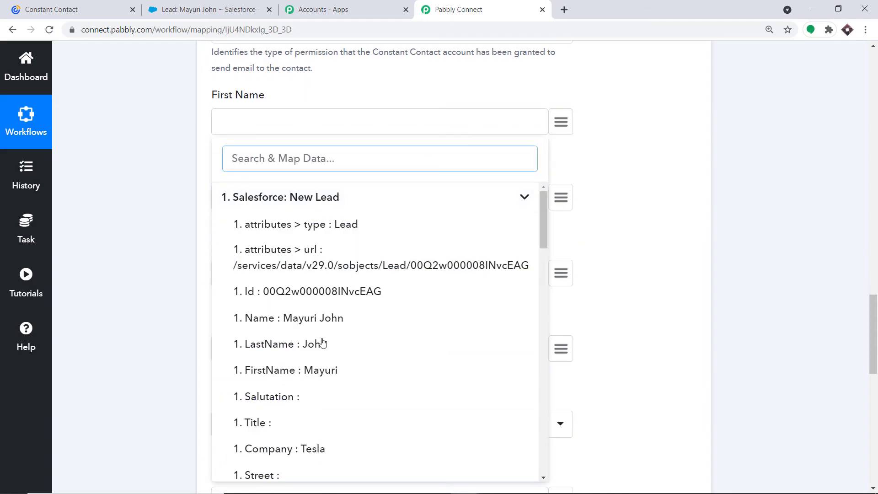
left_click(316, 370)
scroll(511, 169, "down", 1)
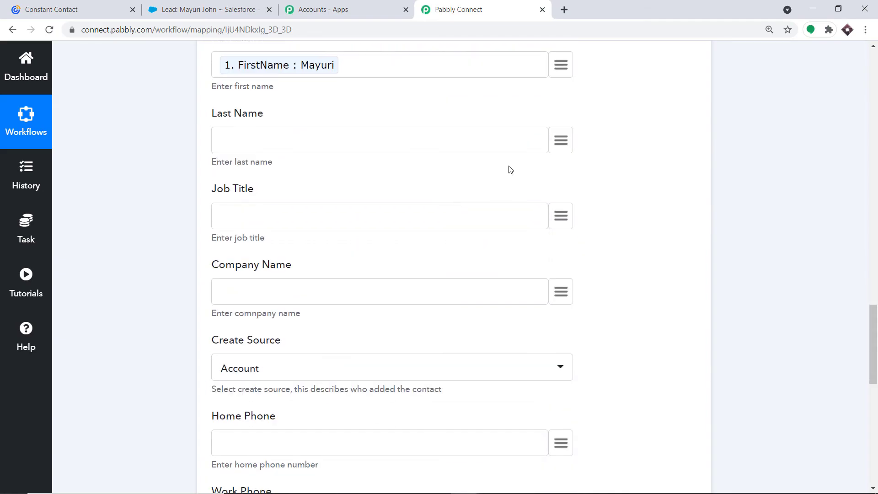
Map the lead's LastName and Company into Last Name and Company Name
left_click(562, 141)
left_click(315, 219)
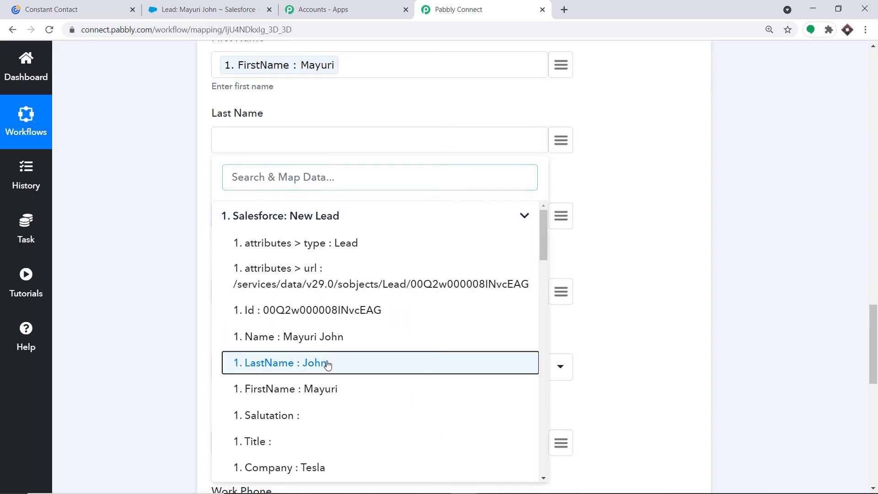
left_click(328, 364)
scroll(271, 177, "down", 2)
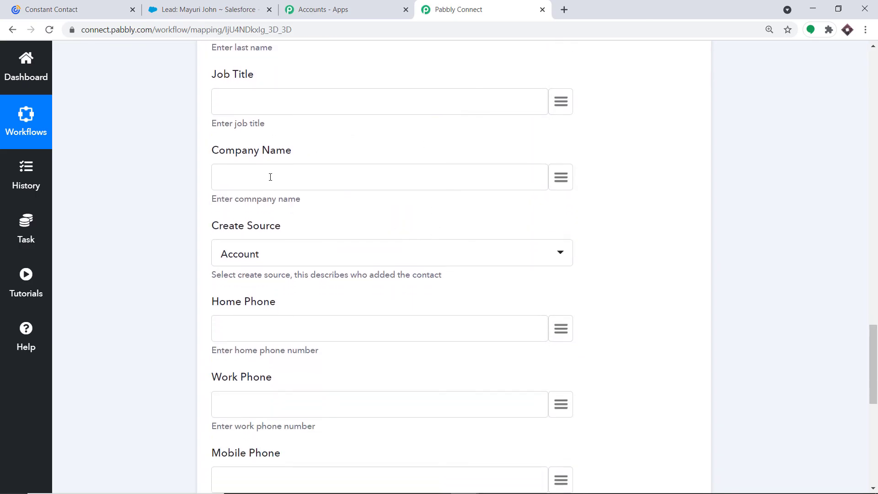
left_click(554, 181)
left_click(333, 251)
scroll(387, 357, "down", 3)
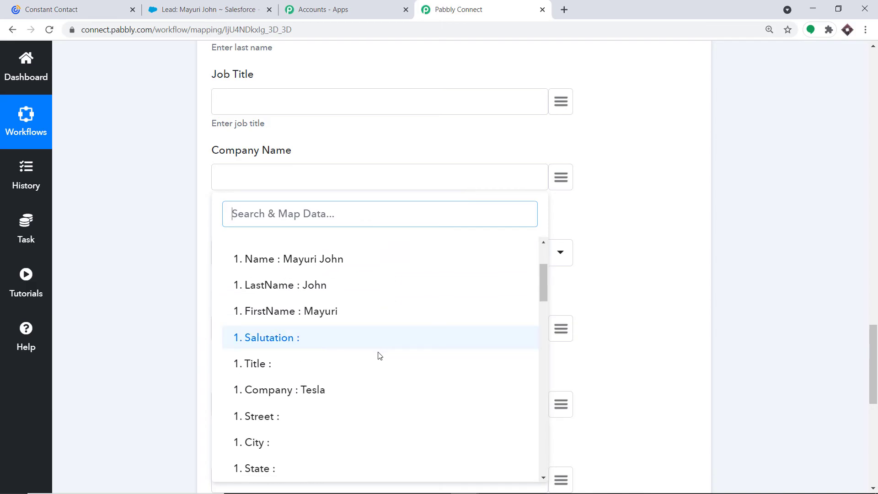
left_click(290, 392)
scroll(456, 215, "down", 2)
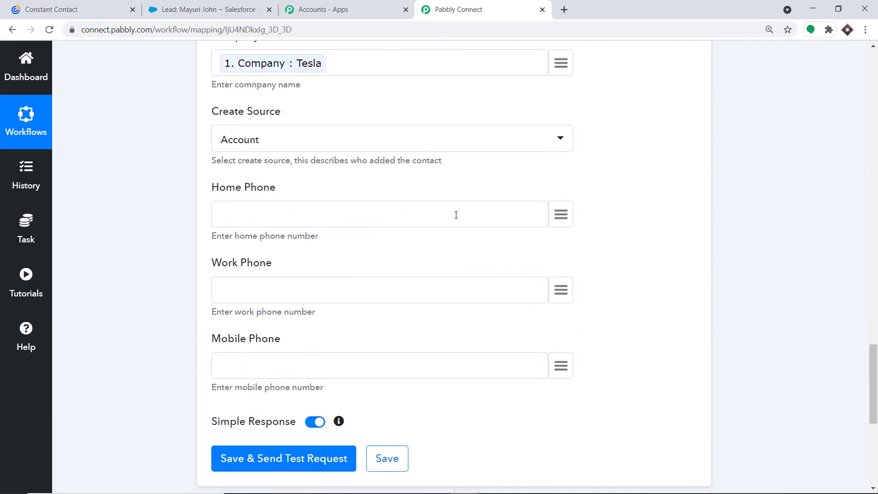
Map the Salesforce lead's Phone into the Home Phone field
left_click(561, 290)
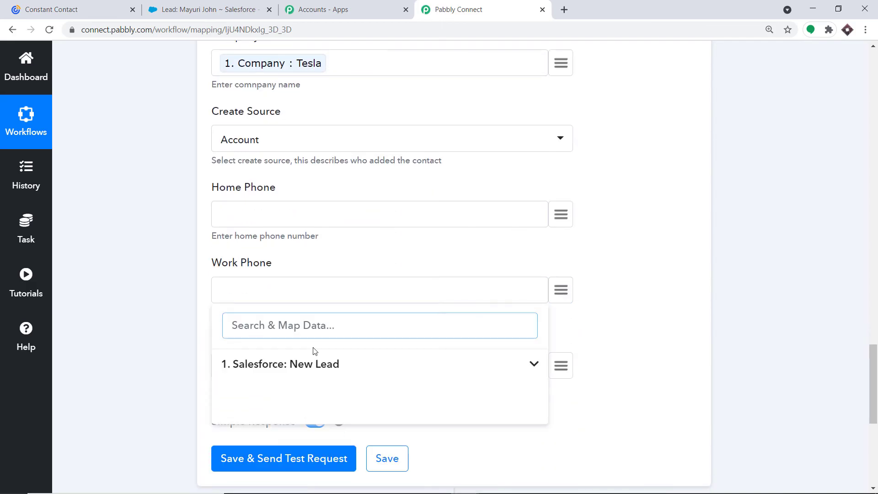
left_click(556, 216)
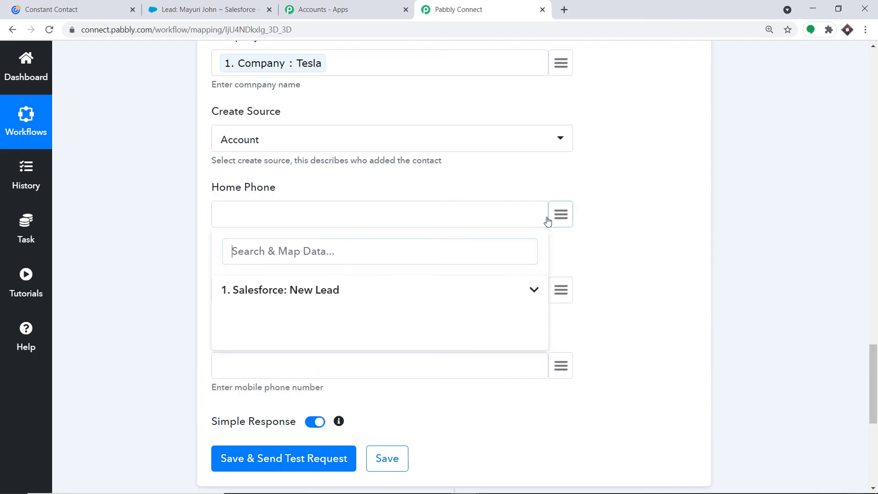
left_click(284, 292)
scroll(387, 343, "down", 4)
scroll(387, 350, "down", 3)
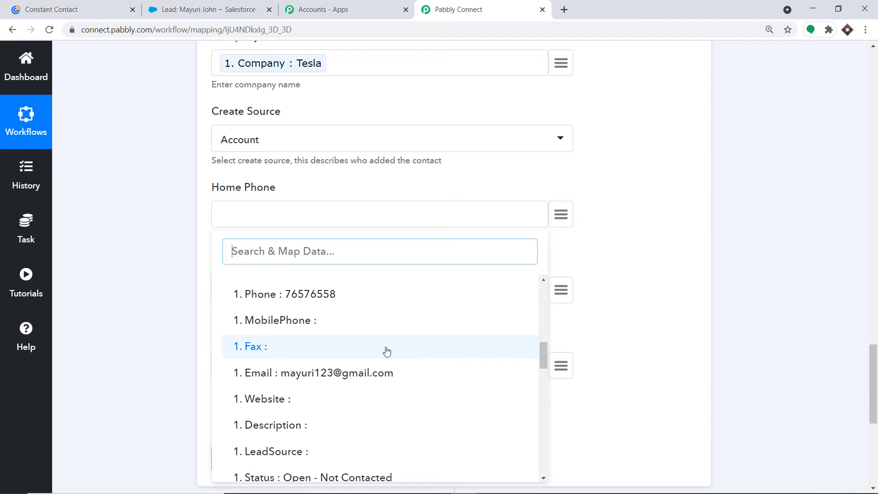
left_click(325, 300)
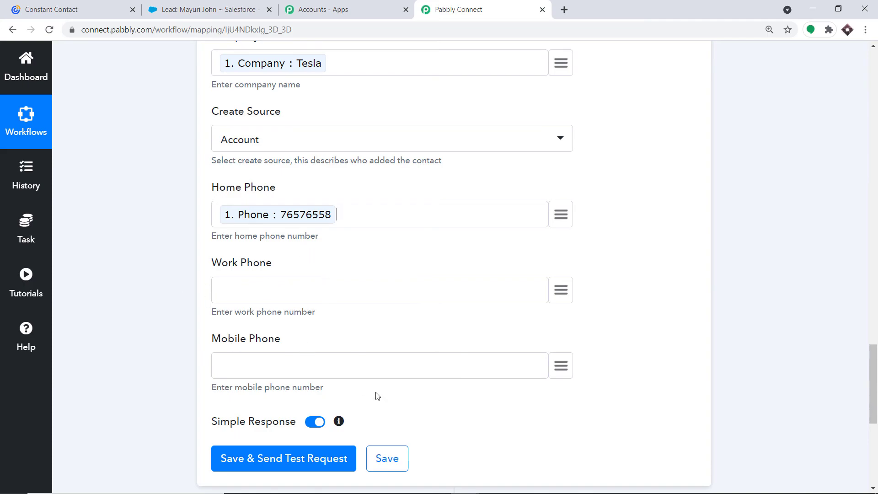
scroll(377, 396, "down", 3)
scroll(285, 328, "down", 3)
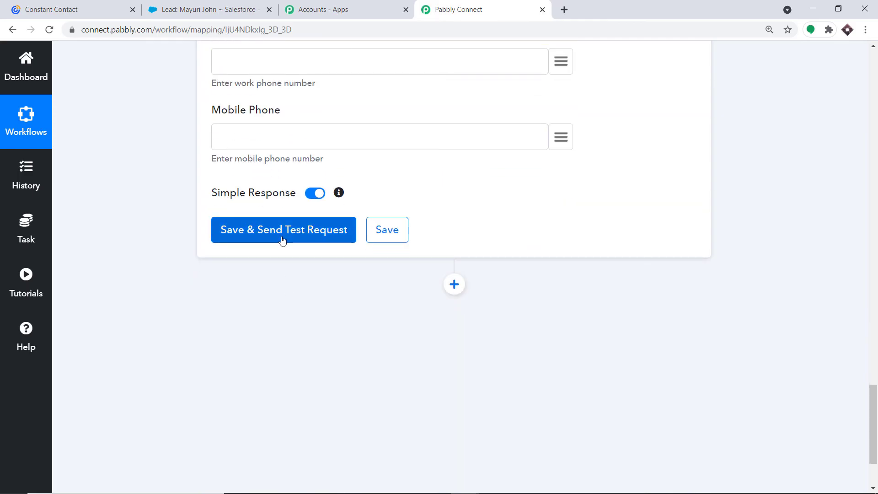
Save the Create Contact action with a test request, then view the Salesforce lead list
left_click(68, 11)
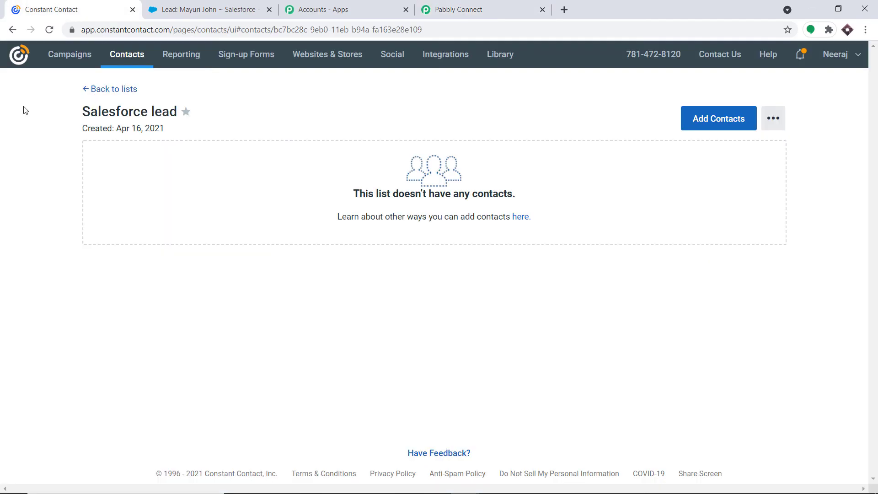
left_click(446, 8)
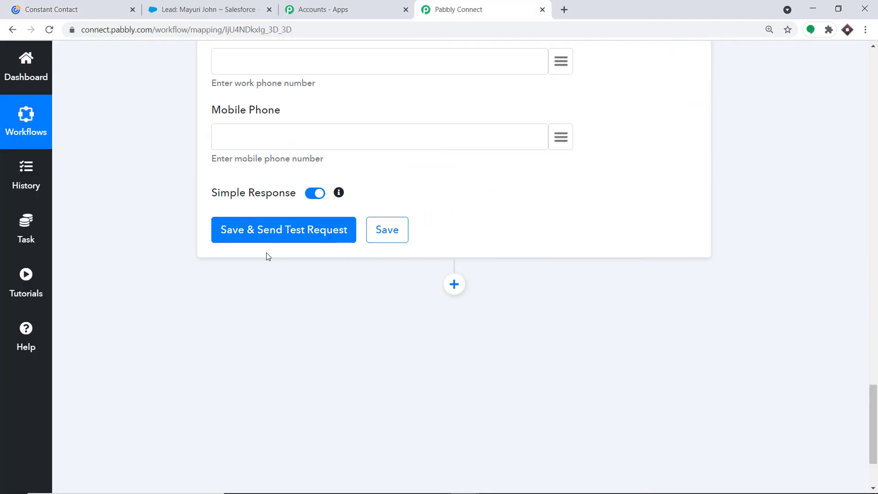
left_click(267, 238)
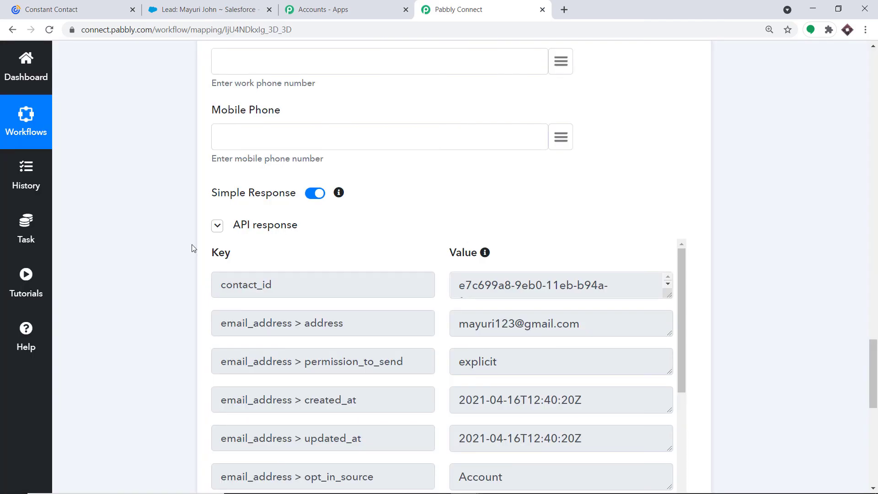
left_click(58, 6)
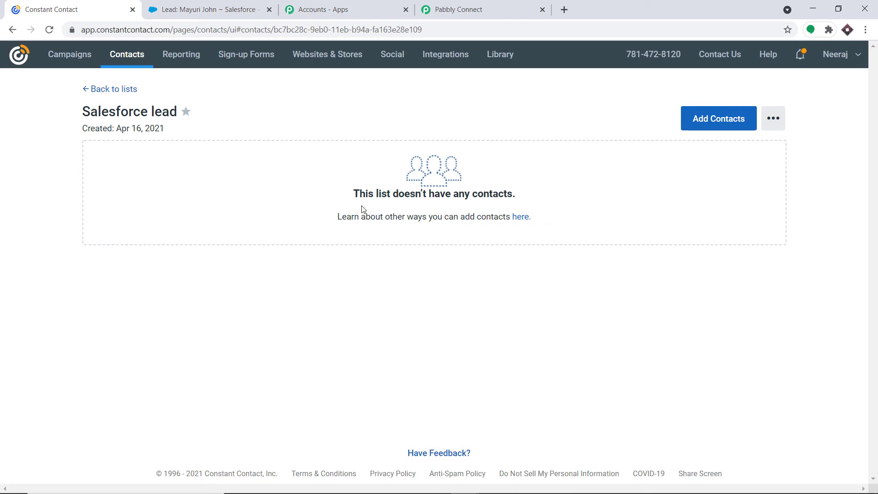
Reload the Salesforce lead list to see the new Tesla contact, then return to Pabbly Connect
left_click(50, 30)
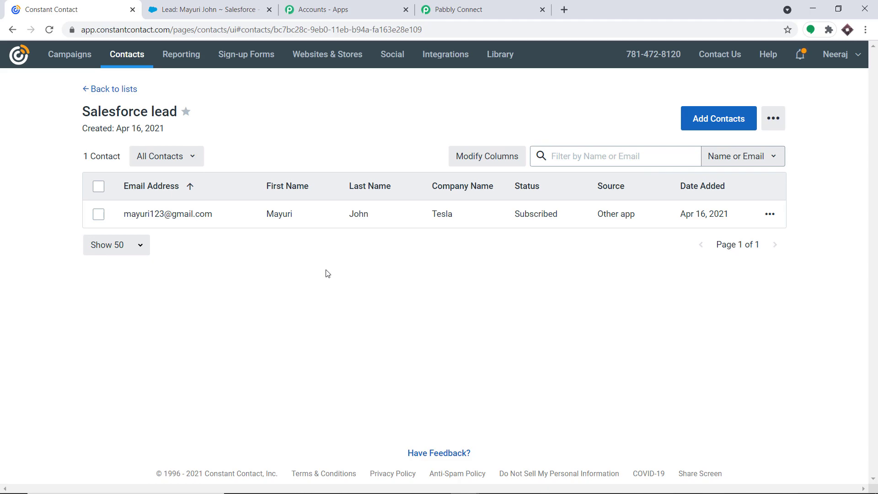
left_click(425, 10)
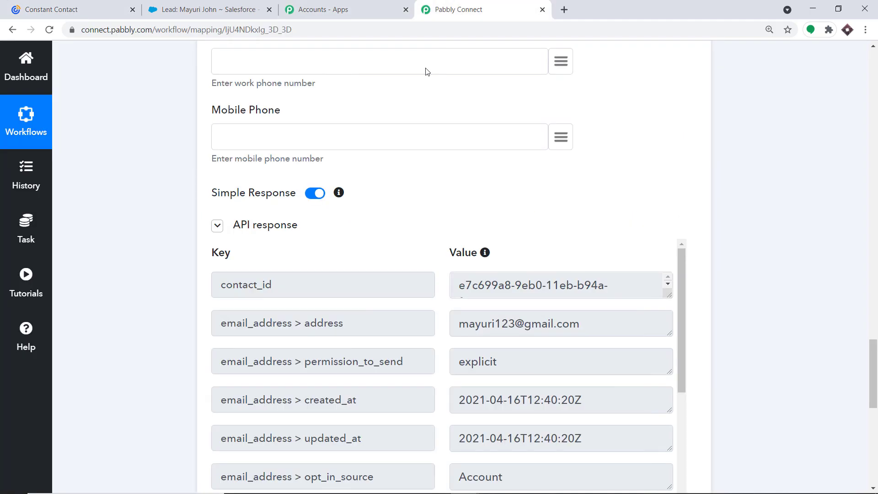
Collapse both the Constant Contact action and the Salesforce New Lead trigger steps
left_click_drag(873, 350, 738, 165)
left_click(360, 235)
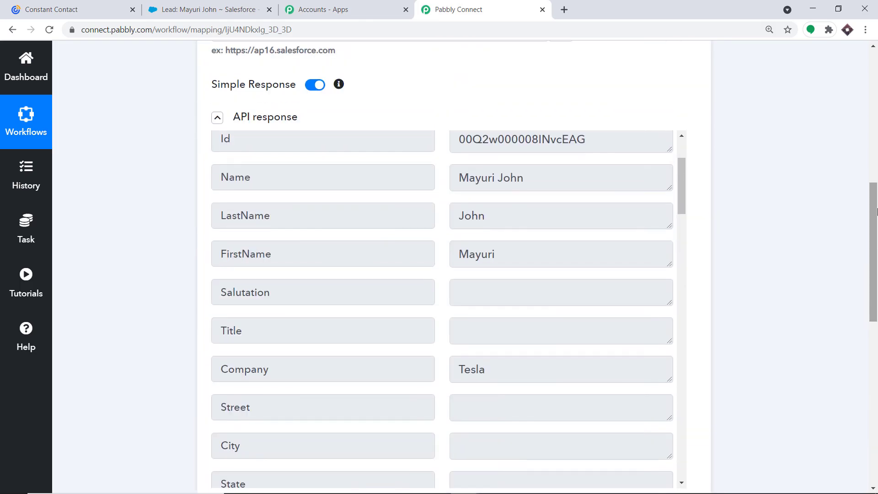
left_click_drag(876, 204, 877, 136)
scroll(576, 151, "up", 3)
left_click(425, 173)
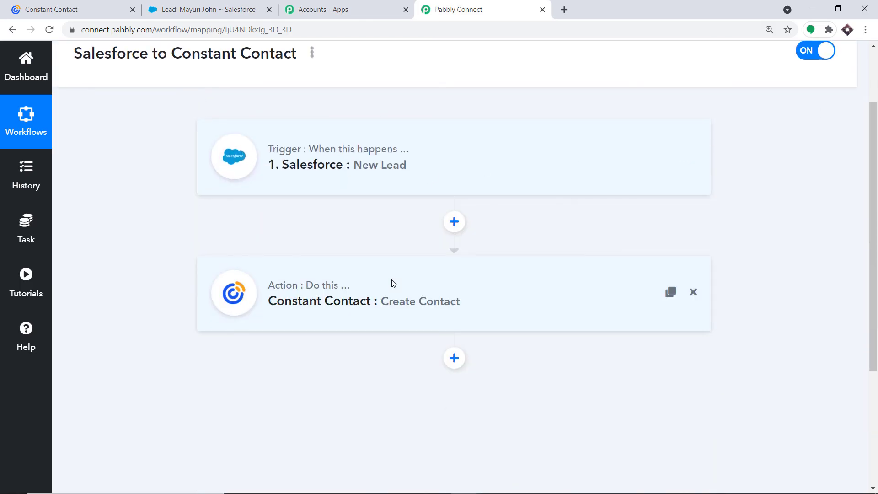